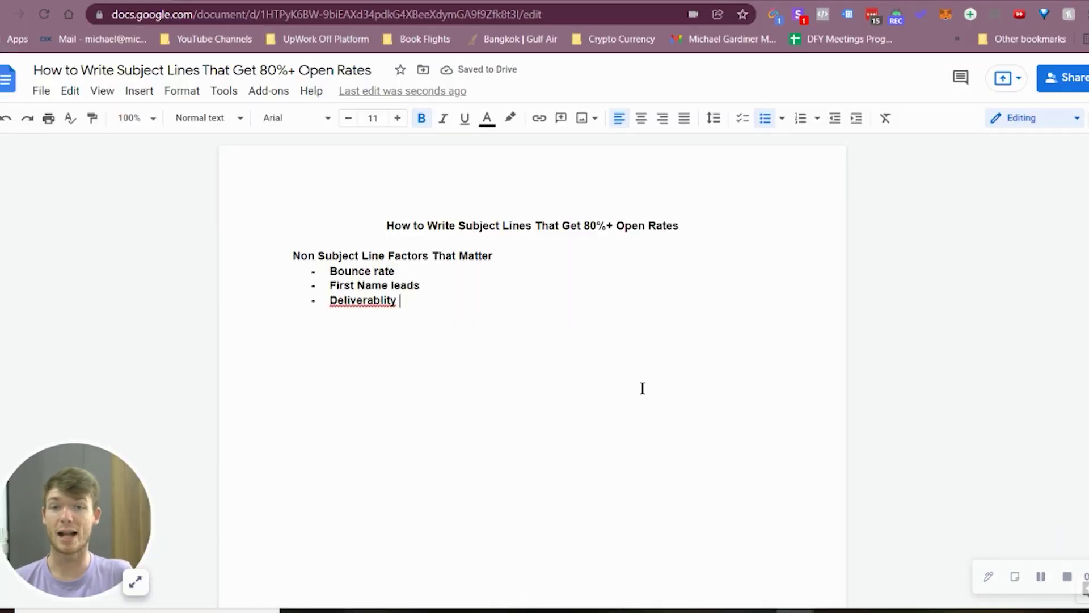
Step: Correct the misspelled 'Deliverablity' to 'Deliverability' in the factors list
click(342, 301)
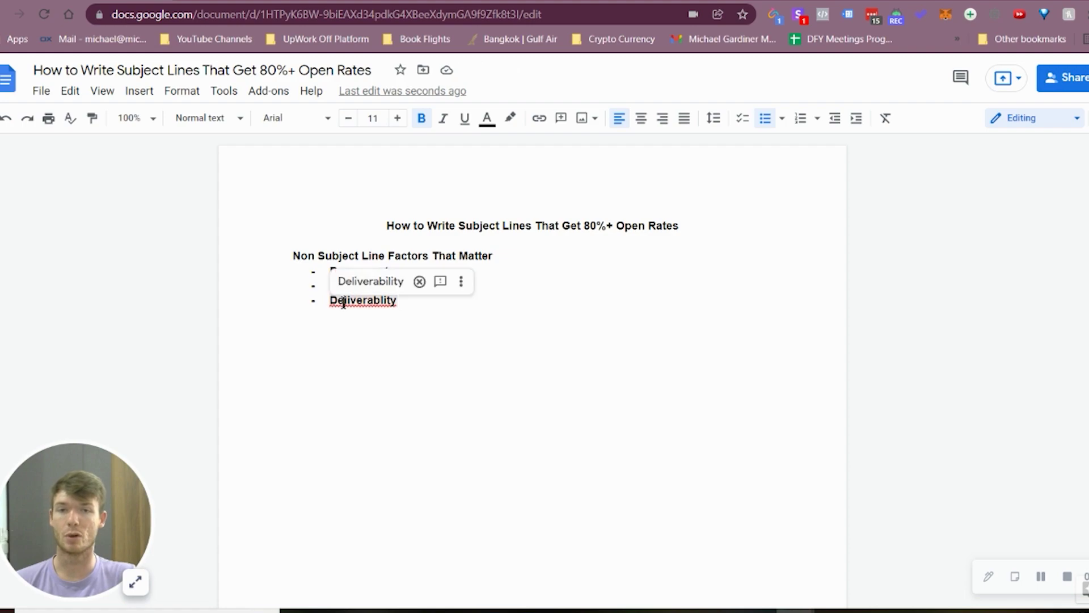
click(376, 281)
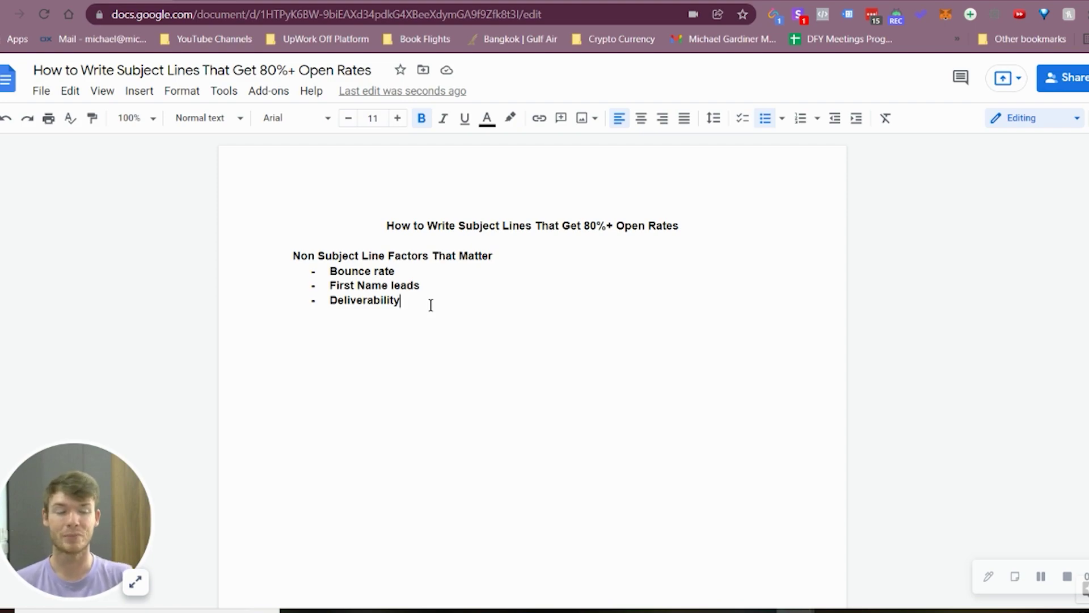
click(429, 287)
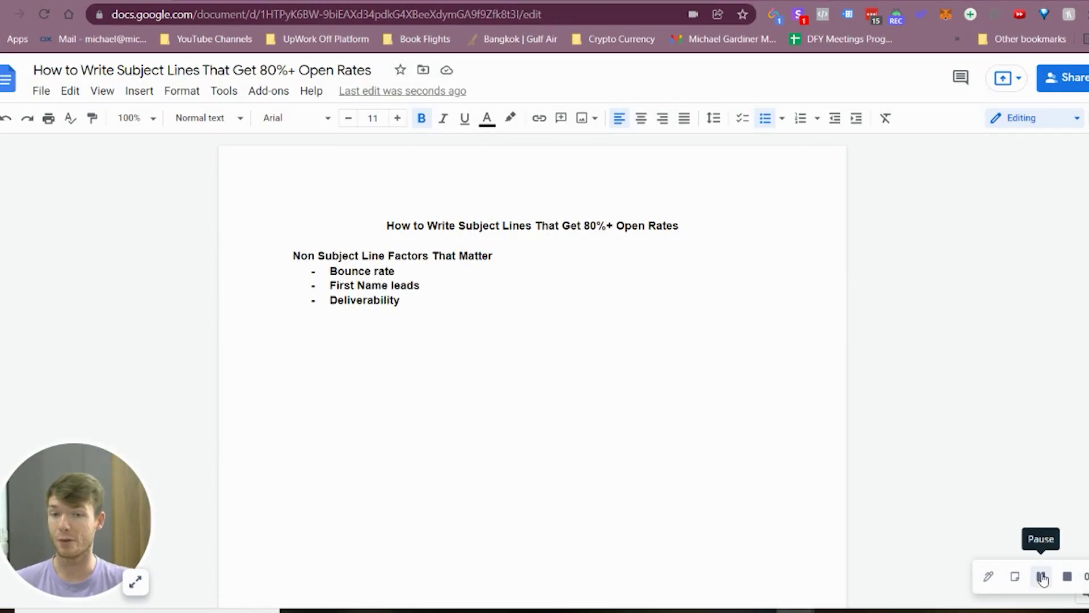
Step: Select the mail-tester.com link text below the factors list
click(1040, 577)
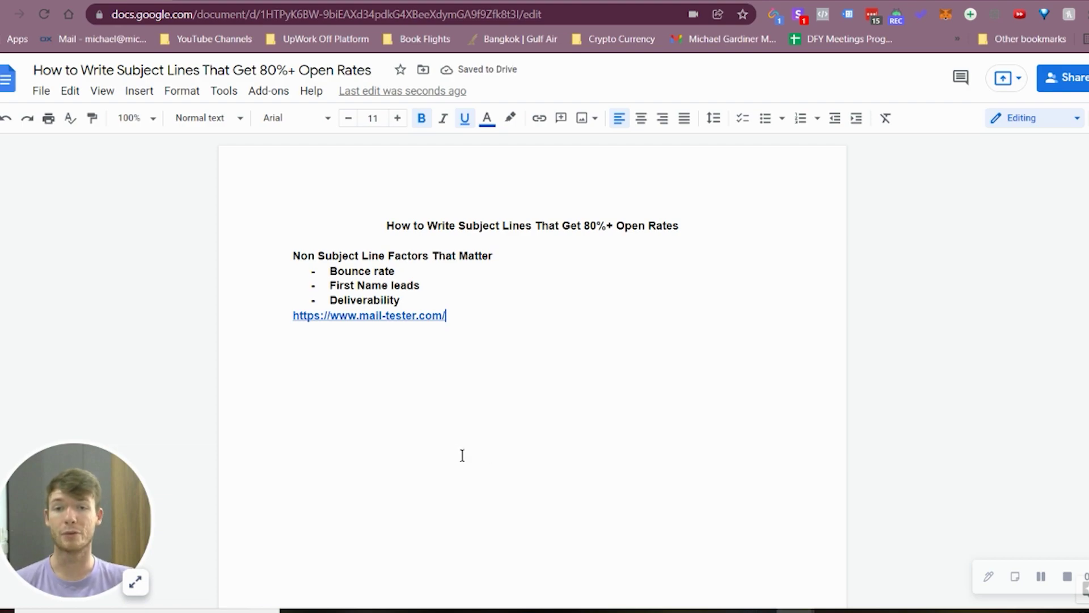
drag(290, 316, 459, 313)
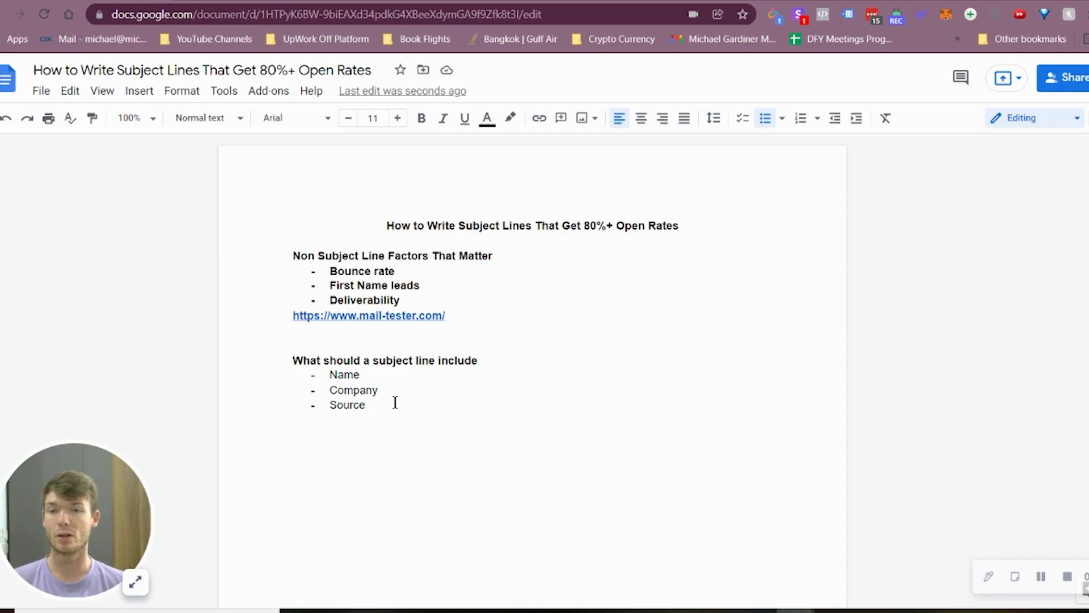
Step: Add examples 'Michael, quick question', 'Michael - idea for you', 'Question about DFY Meetings', 'Idea for DFY Meetings'
key(Return)
key(Return)
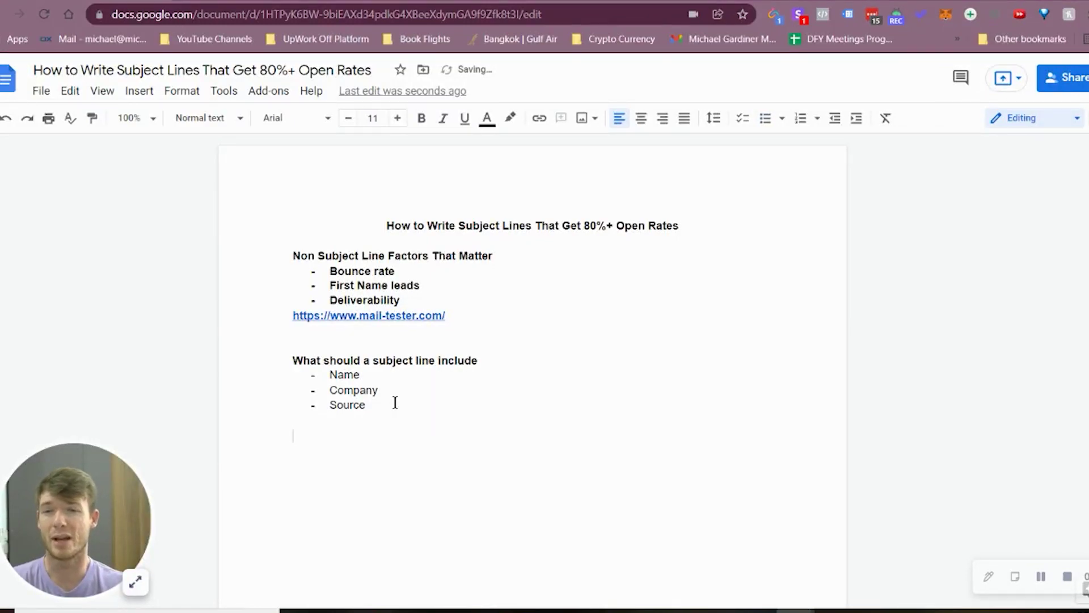
text(Michael, )
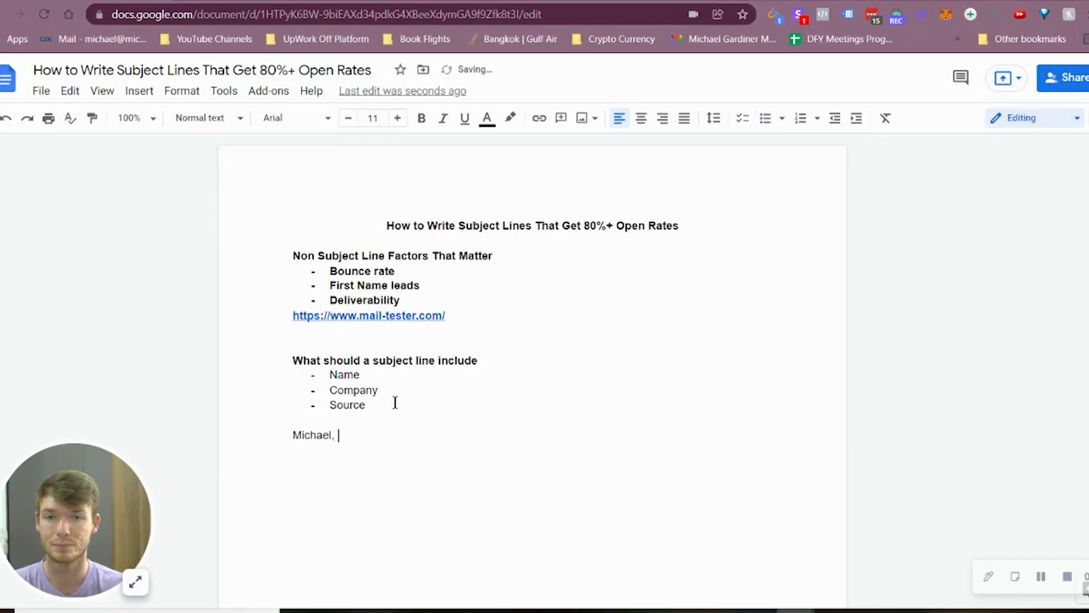
text(quick question)
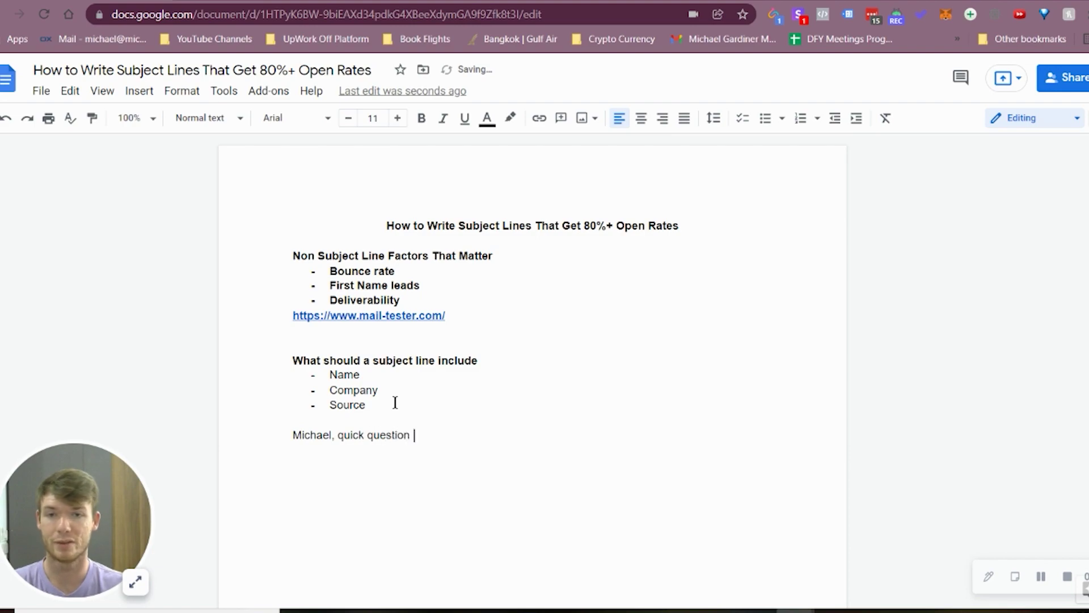
key(Return)
key(Return)
text(Michael -)
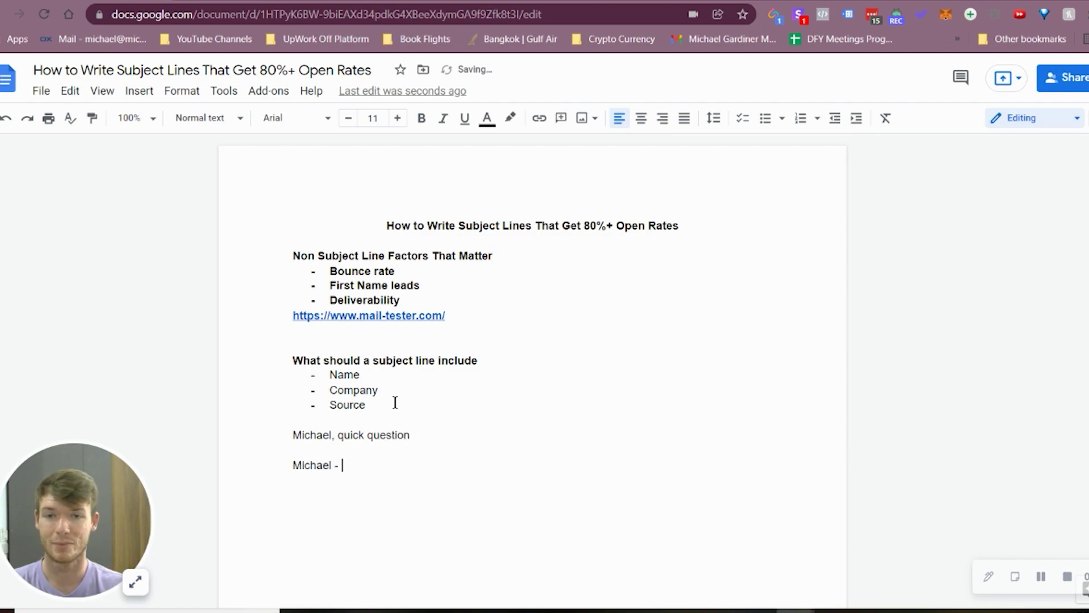
text( idea for you)
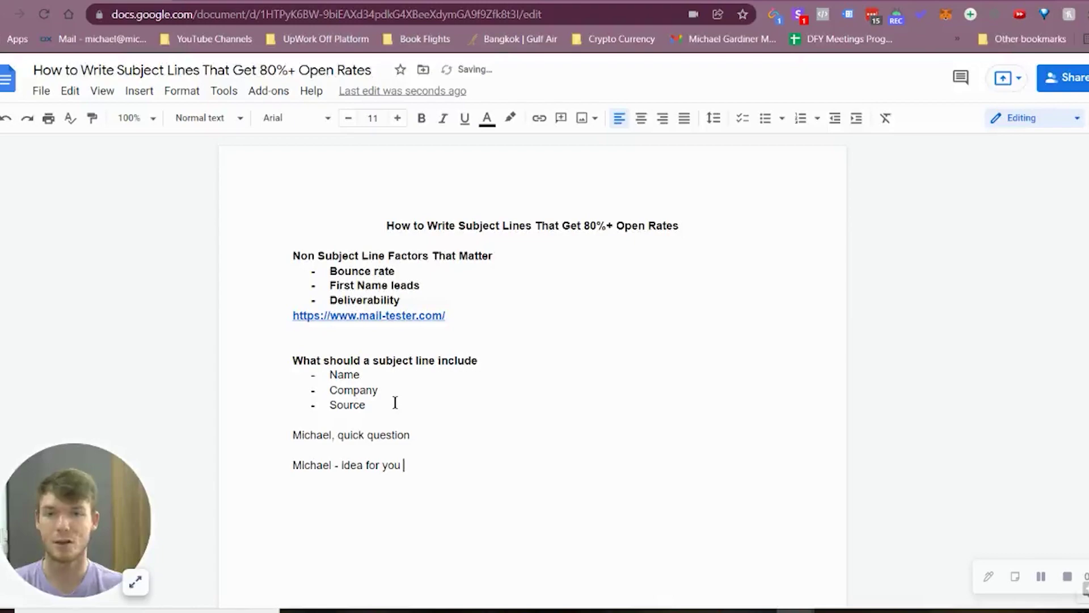
key(Return)
key(Return)
text(Qu)
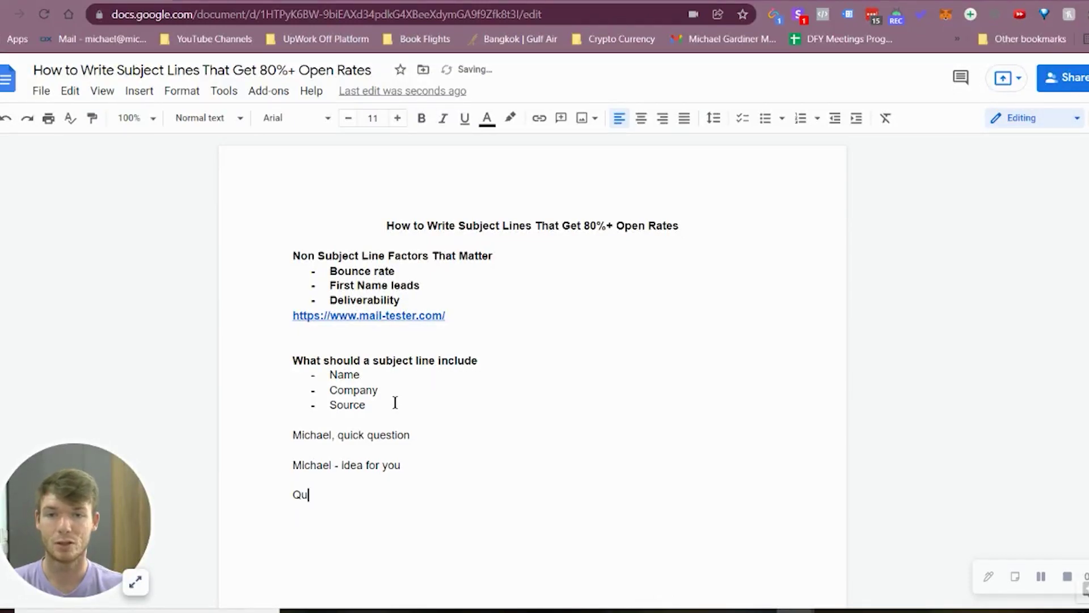
text(estion about )
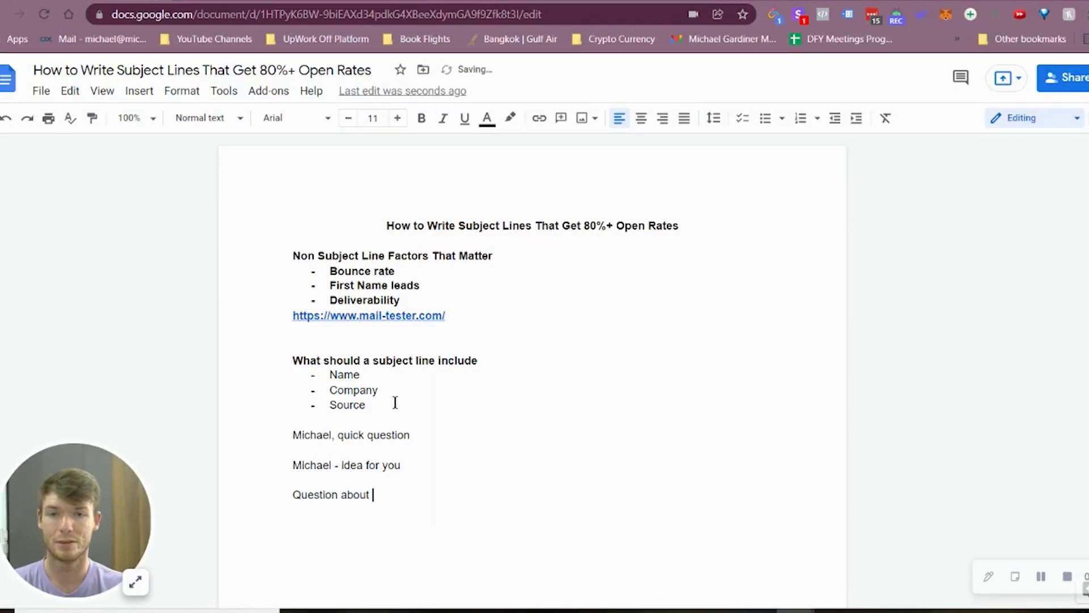
text(DFY Meeting)
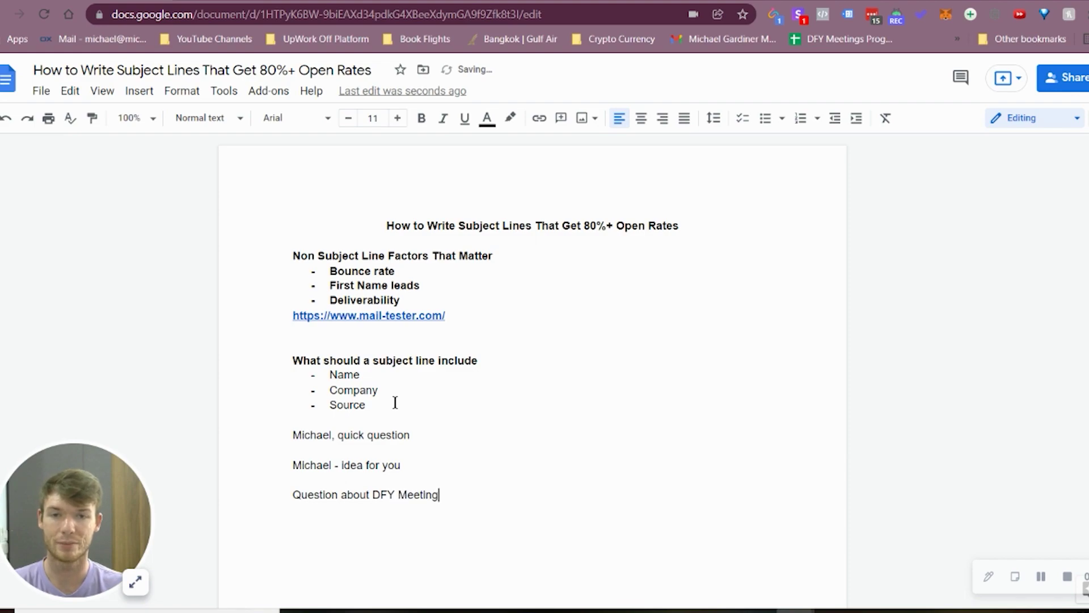
text(s)
key(Return)
key(Return)
text(Idea for )
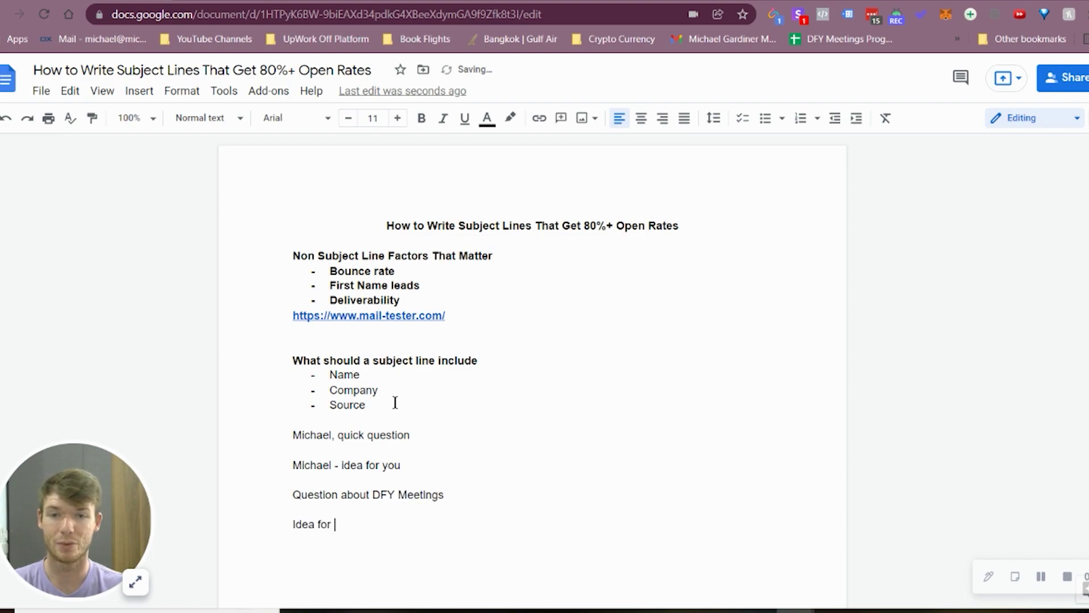
text(DFY Meeting)
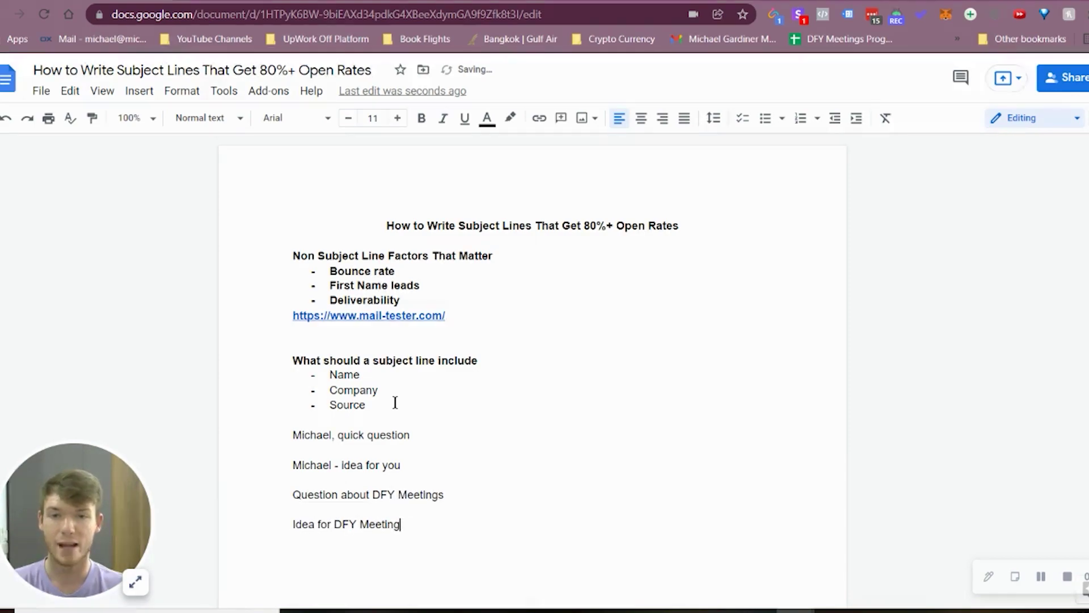
text(s)
Step: Add examples 'Michael, quick DFY Meetings Idea' and 'Michael, question about DFY Meetings'
key(Return)
key(Return)
text(Micahe)
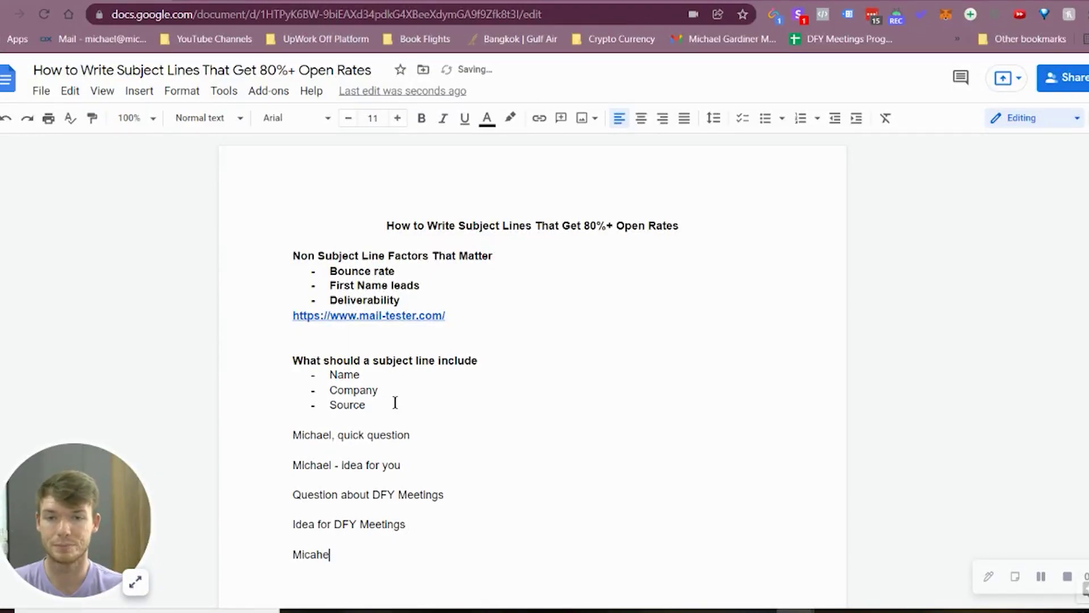
key(BackSpace)
key(BackSpace)
key(BackSpace)
text(hael, quic)
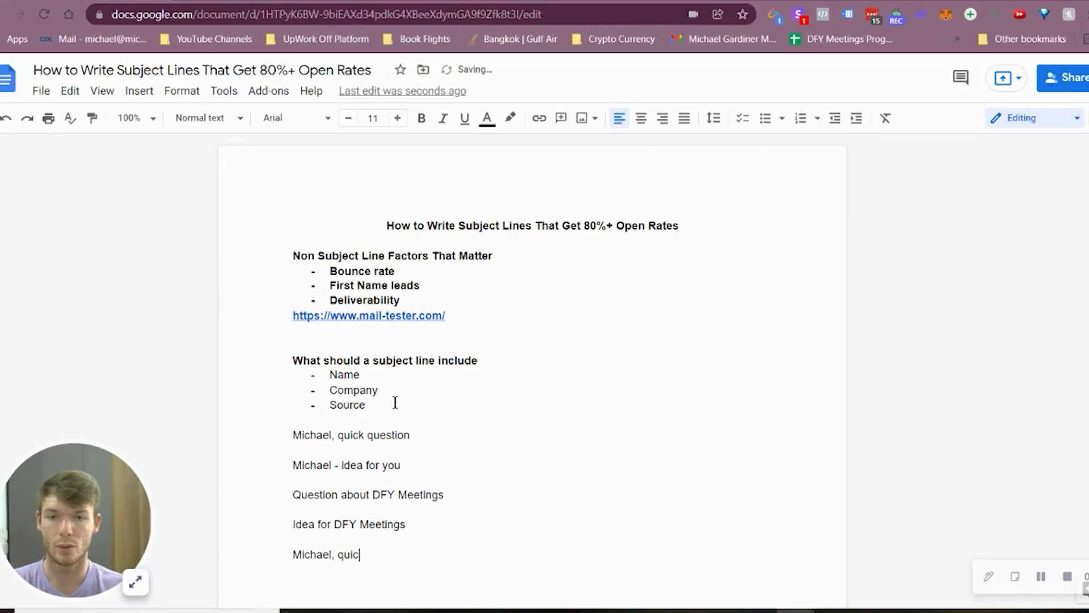
text(k DFY Mee)
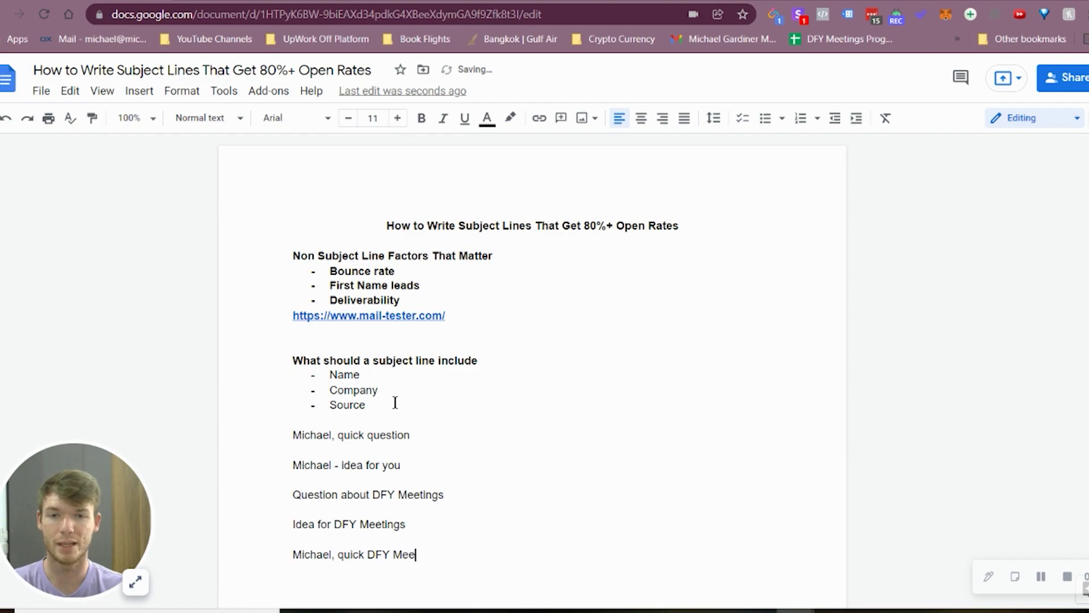
text(tings Idea)
key(Return)
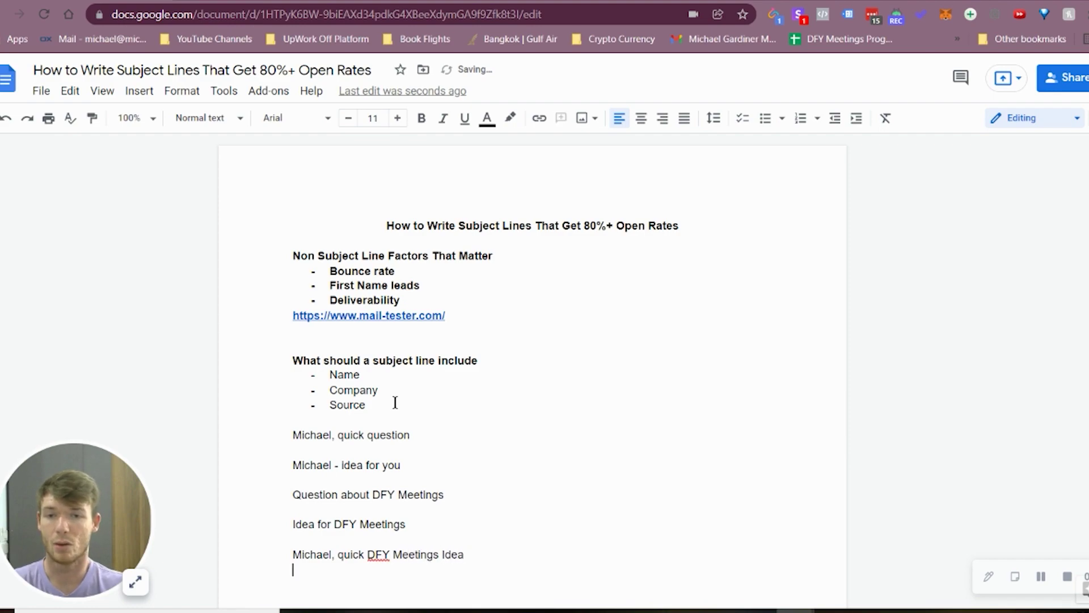
key(Return)
text(Micaeh)
key(BackSpace)
key(BackSpace)
key(BackSpace)
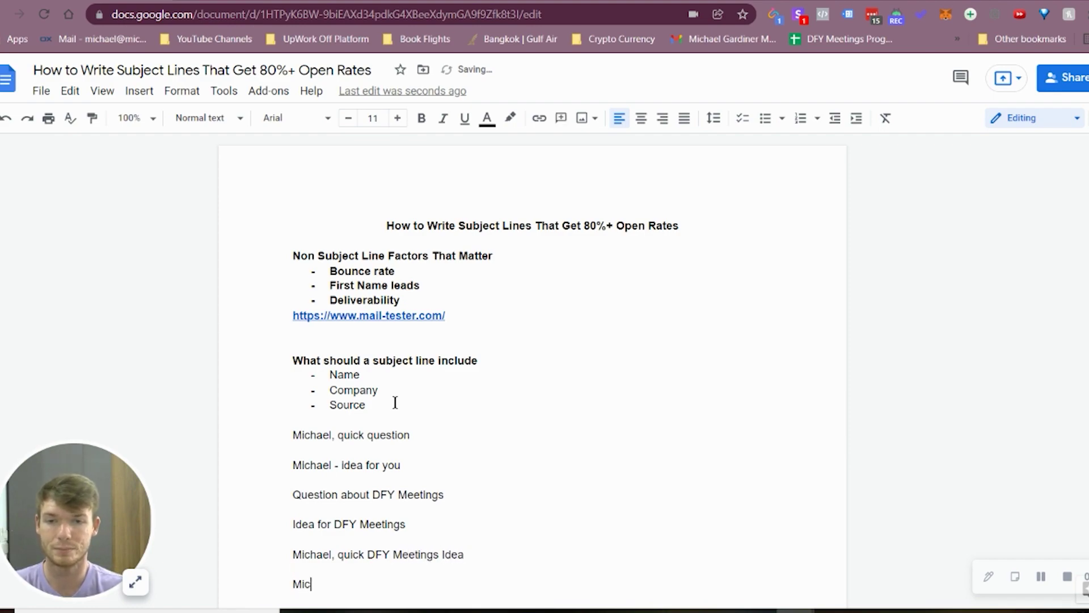
text(hael, q)
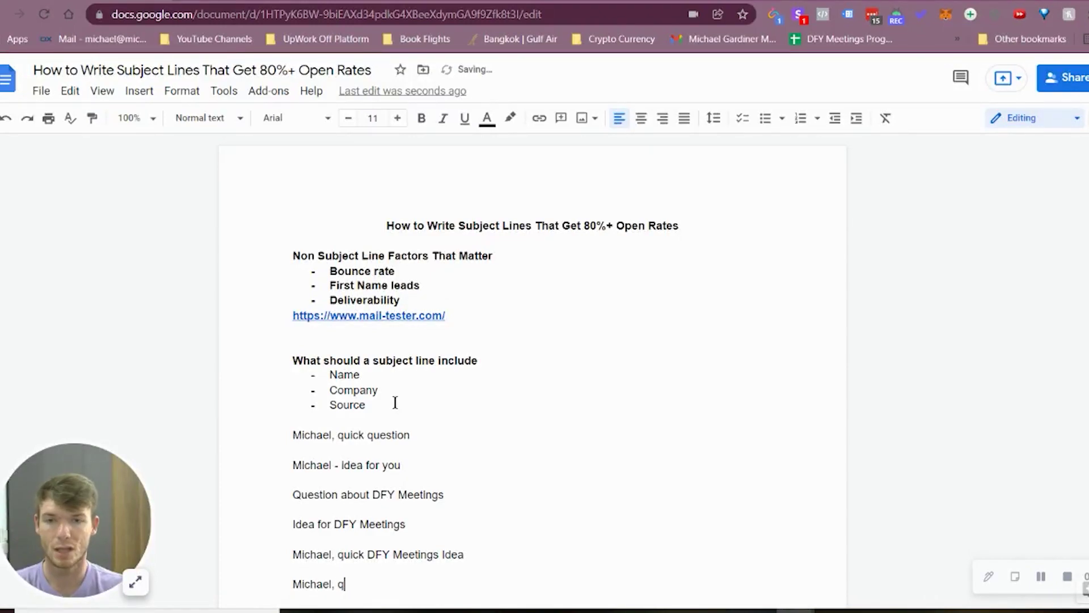
text(uestion about DFY)
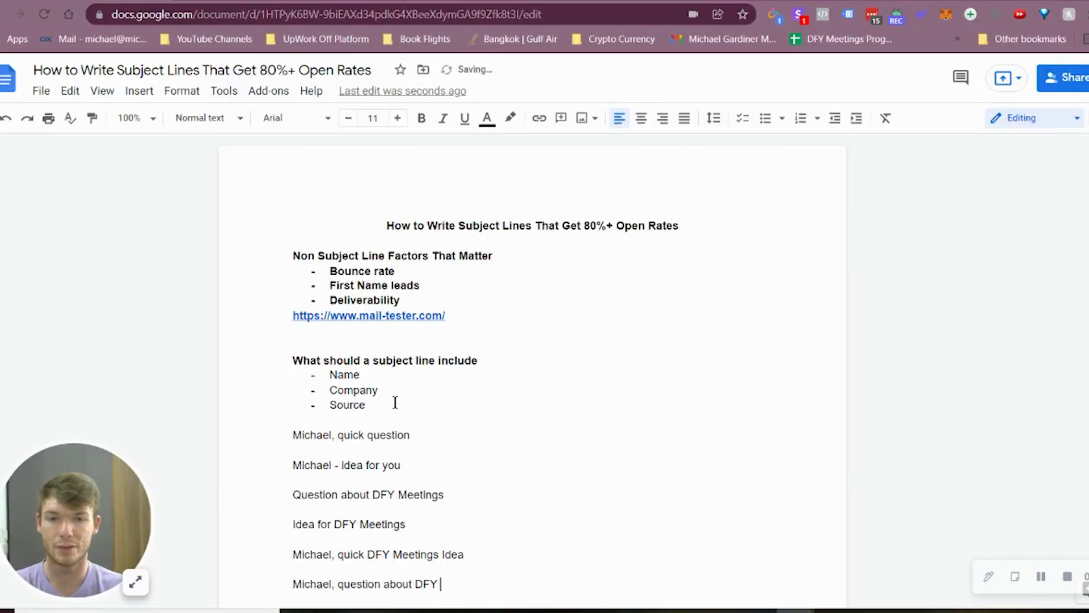
text( Meetings)
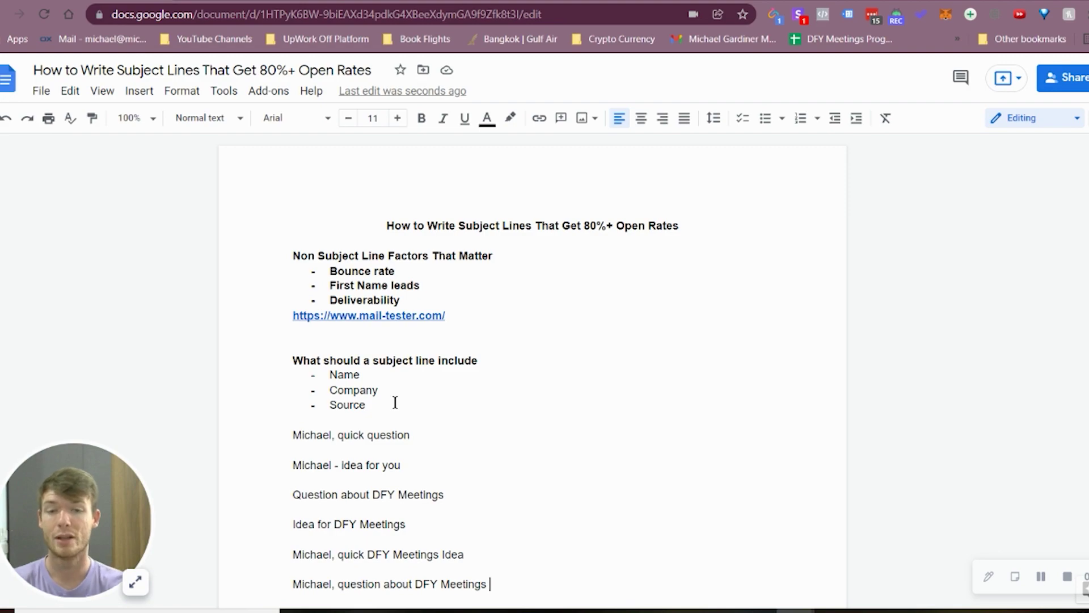
Step: Add a plain 'DFY Meetings' line as the next example subject line
key(Return)
key(Return)
text(D)
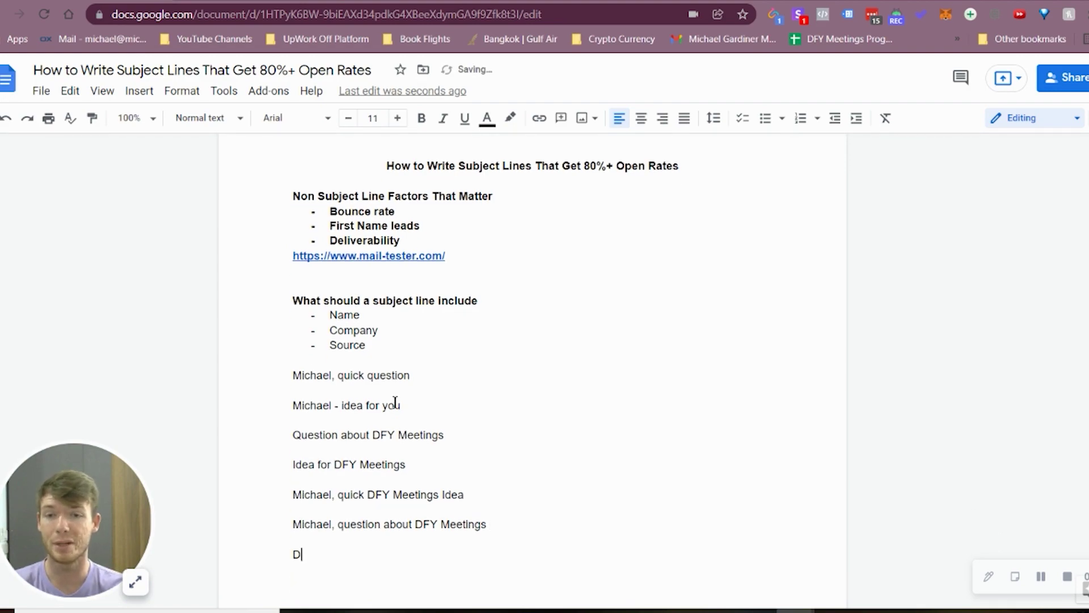
text(FY Meetings)
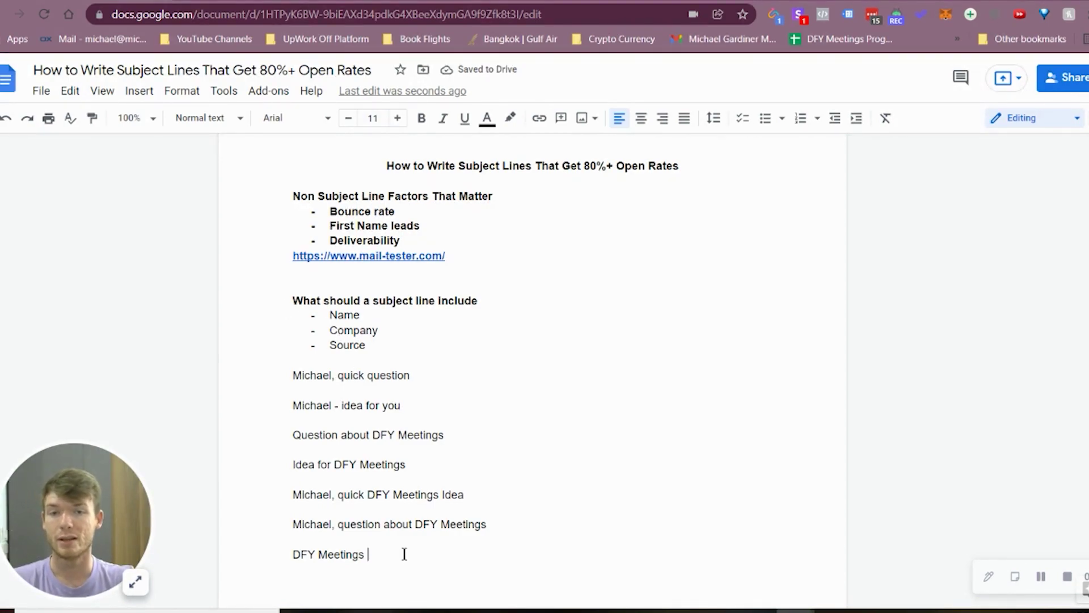
key(Return)
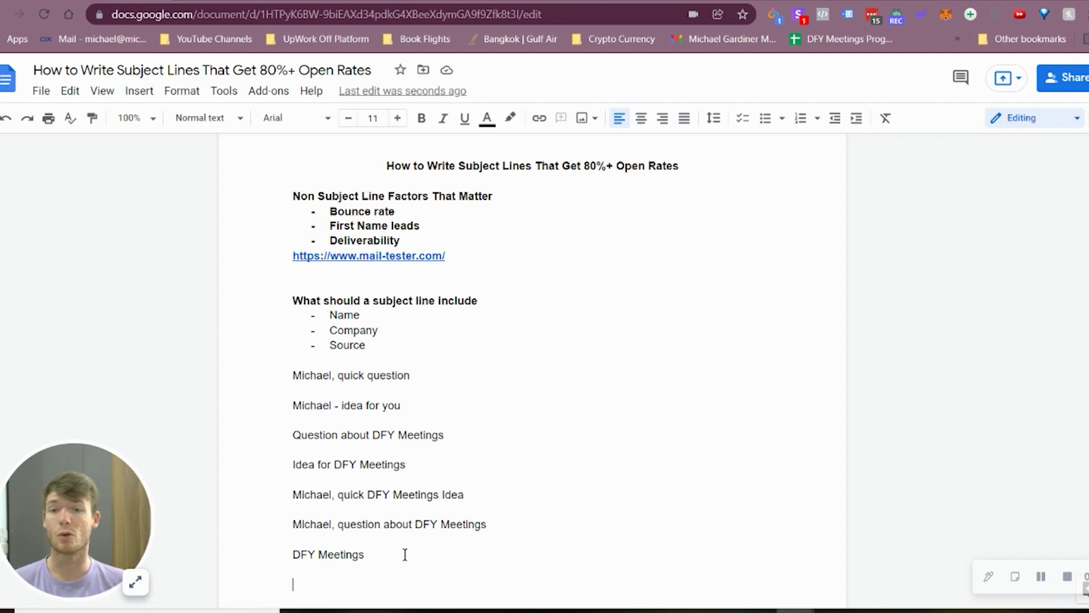
Step: Add examples 'Found DFY Meetings on Groupon' and 'Found DFY Meetings on Michael's Podcast'
text(Fo)
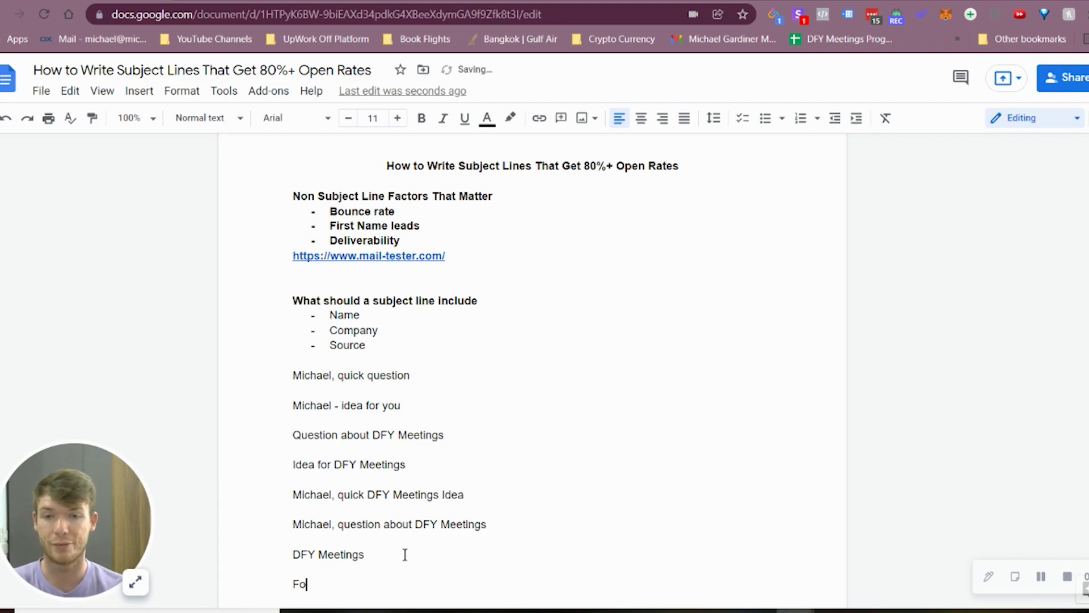
text(und DFY Mee)
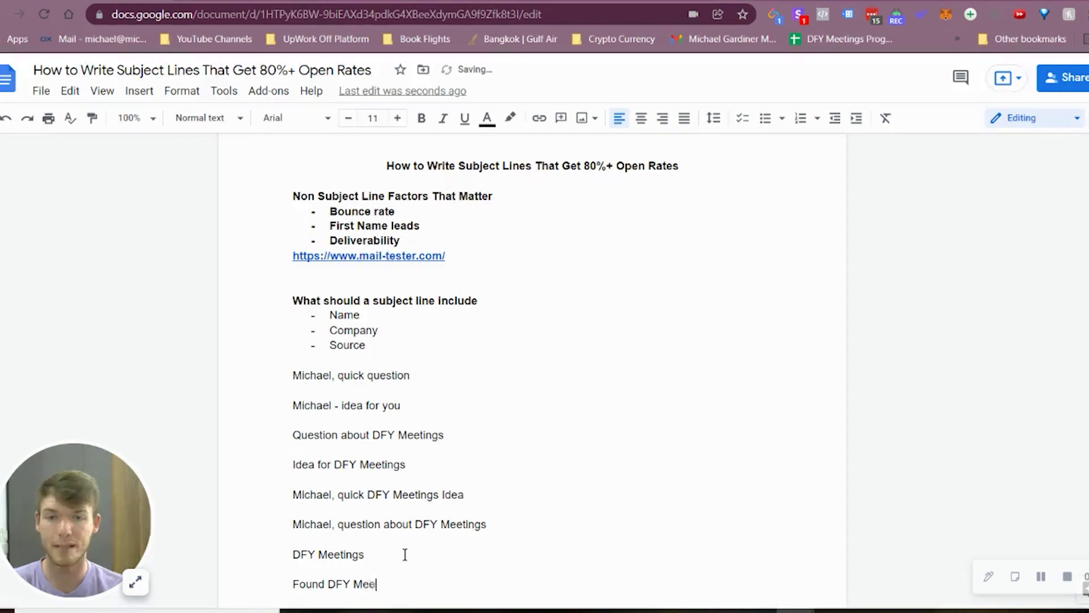
text(tings on Groupon)
key(Return)
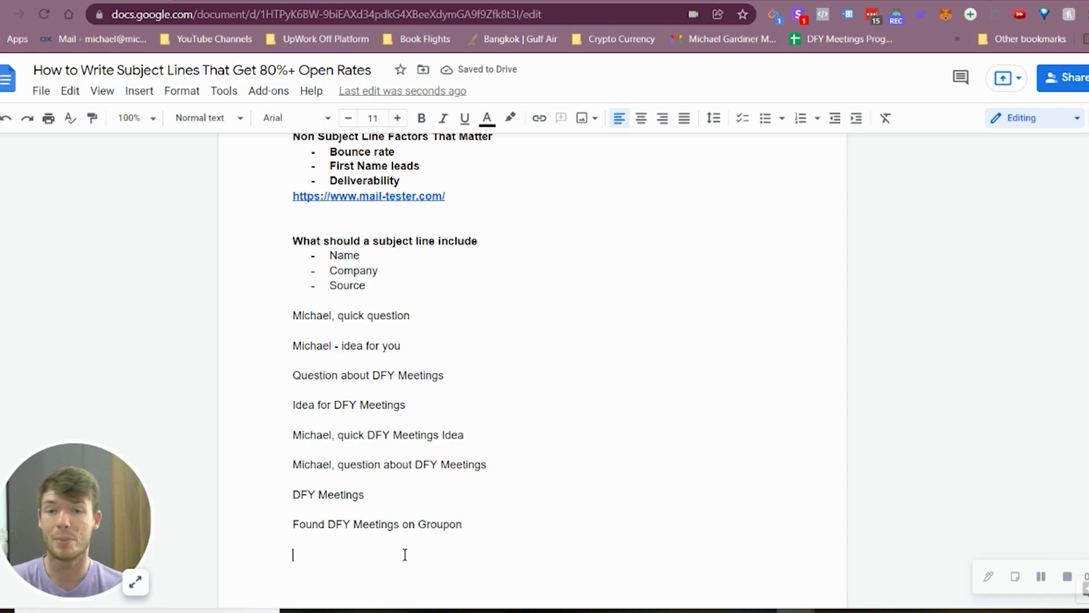
text(Found DF)
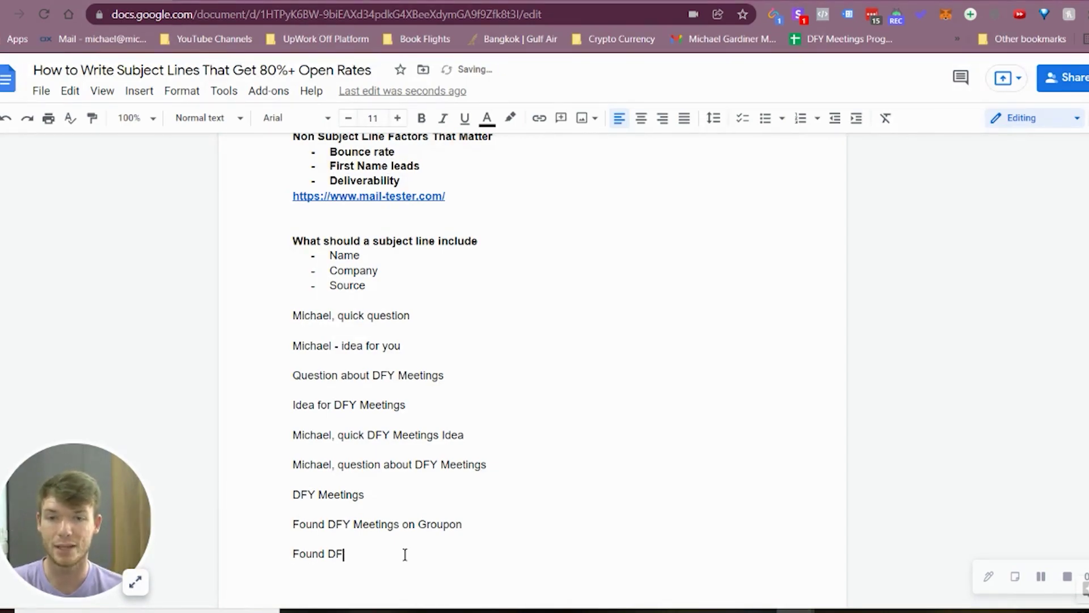
text(Y Meetings on Mic)
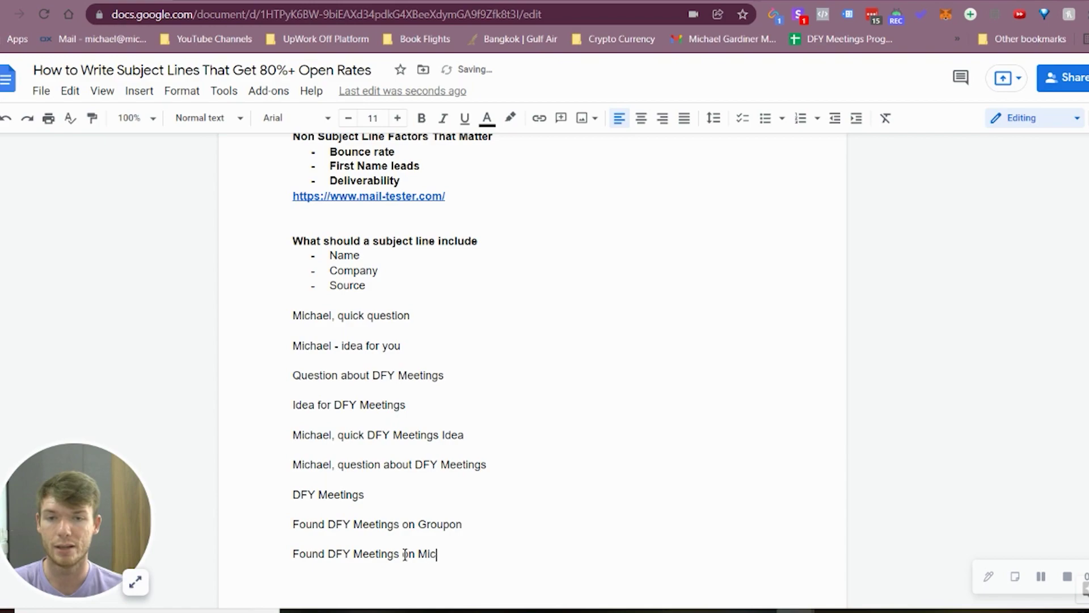
text(hael's Podcast)
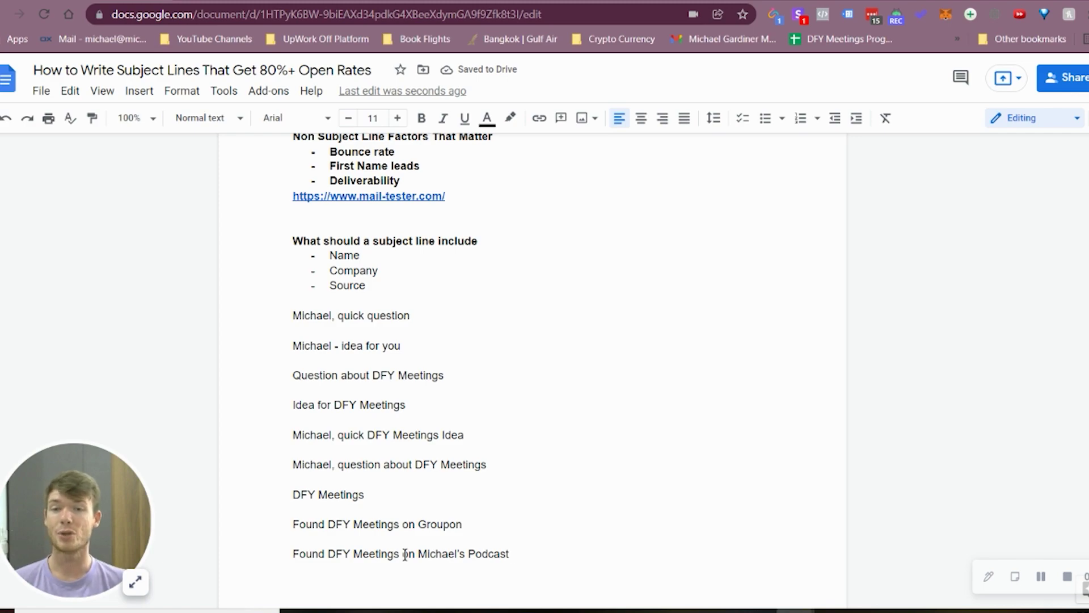
Step: Select the Name, Company and Source bullets, then return to the Podcast line
click(390, 285)
drag(390, 285, 333, 257)
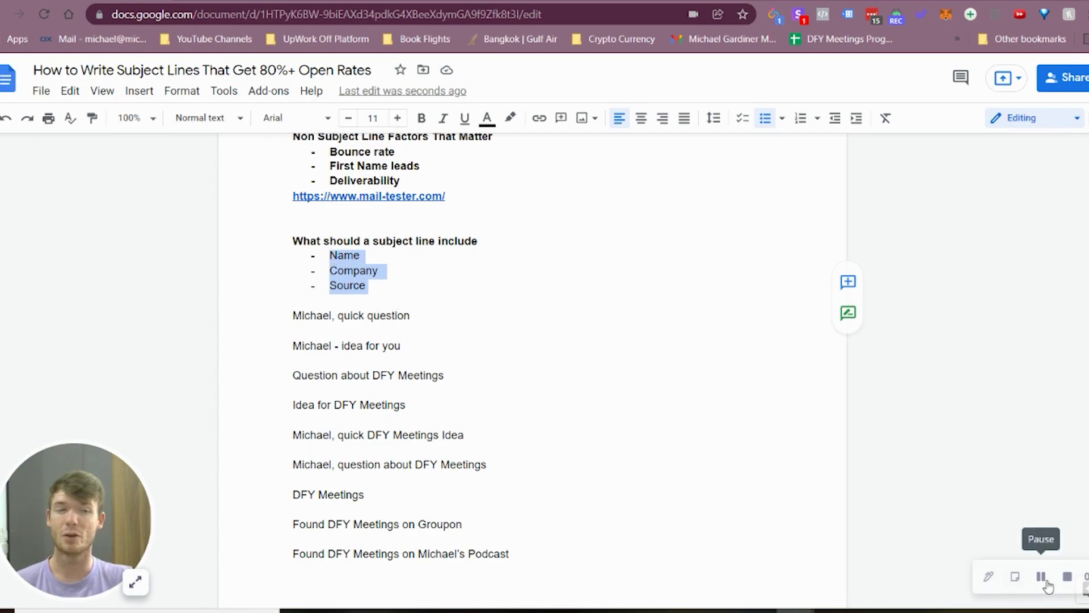
click(566, 555)
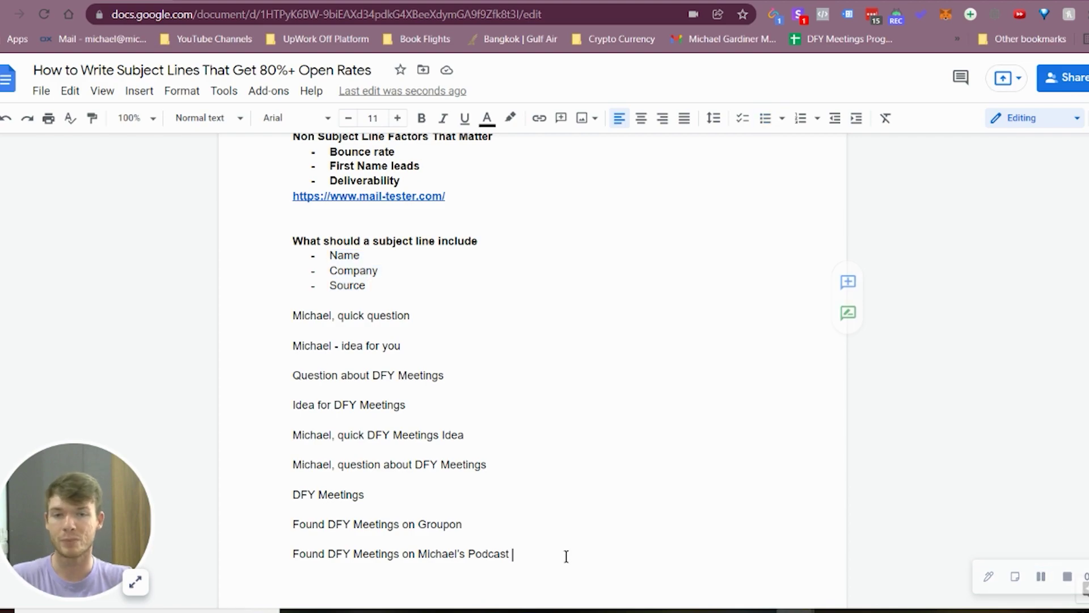
Step: Add dash bullets 'Use Emojis' and 'Keep the subject the same in the follow ups'
key(Return)
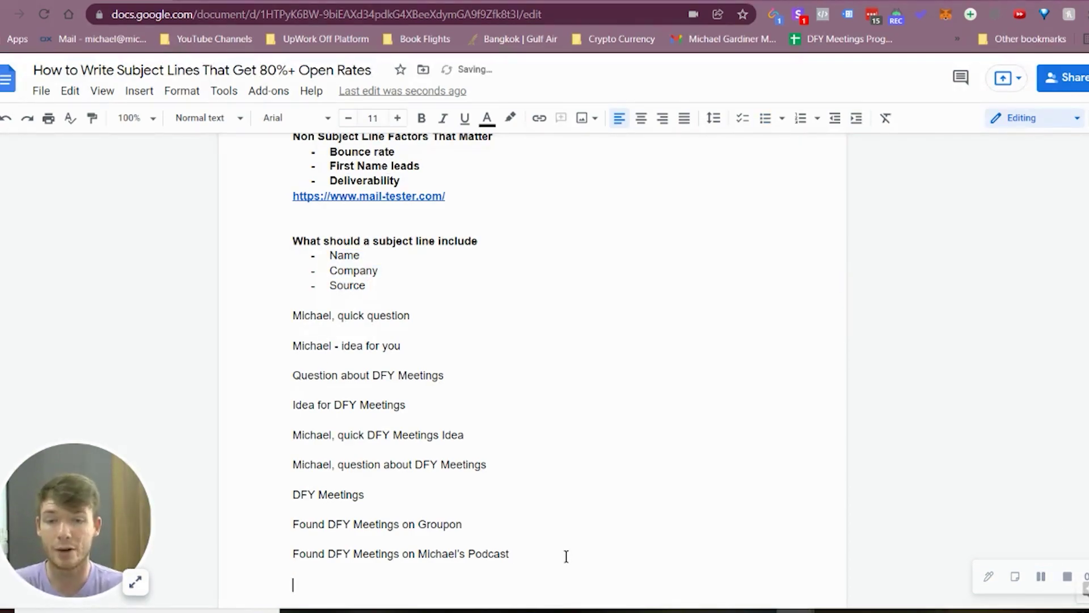
text(- )
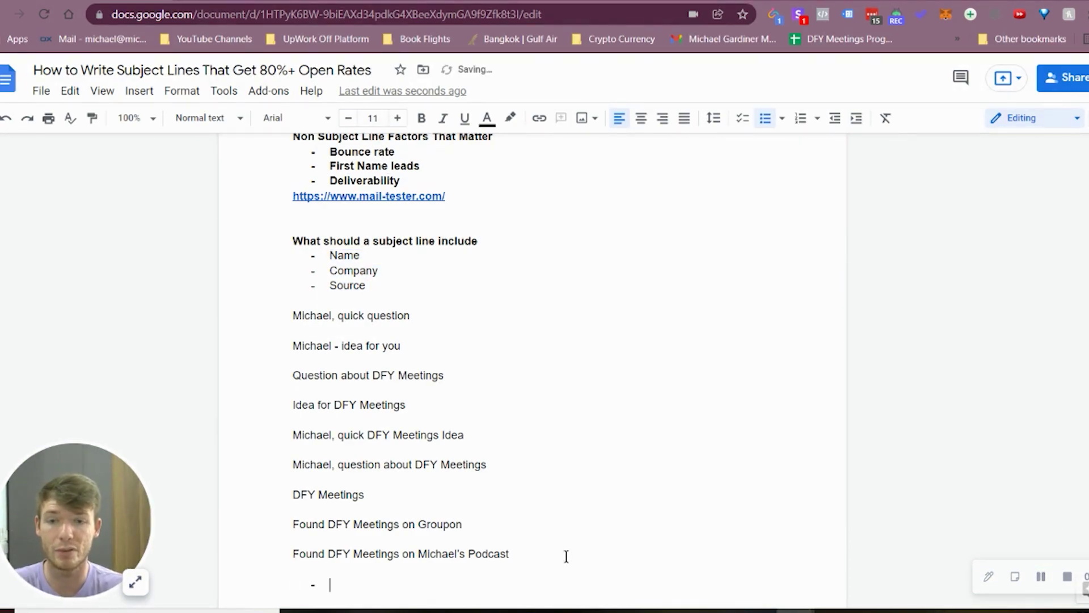
text(Use Emojis)
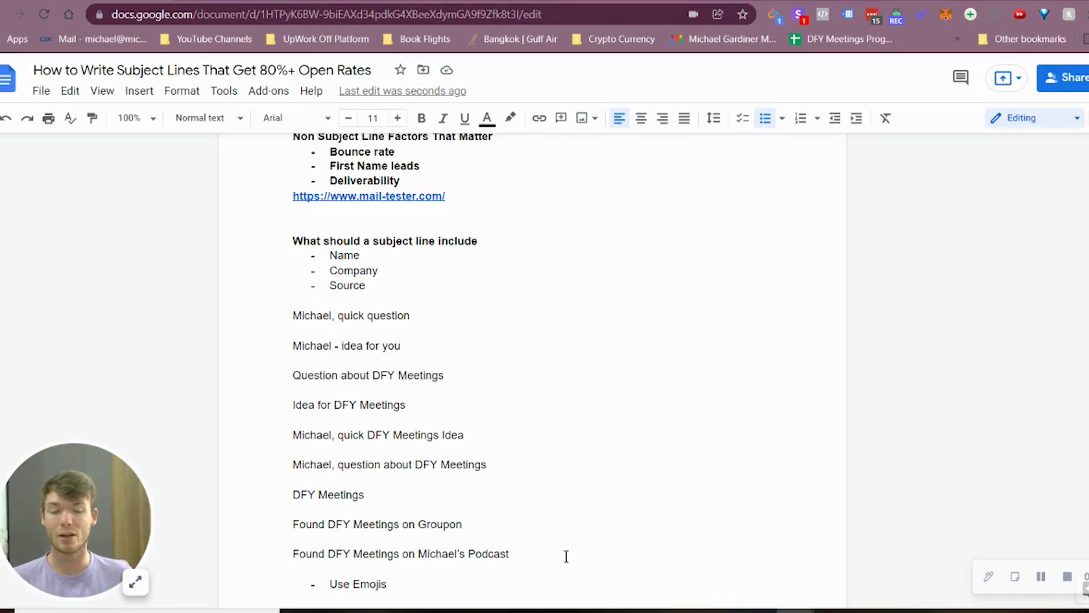
key(Return)
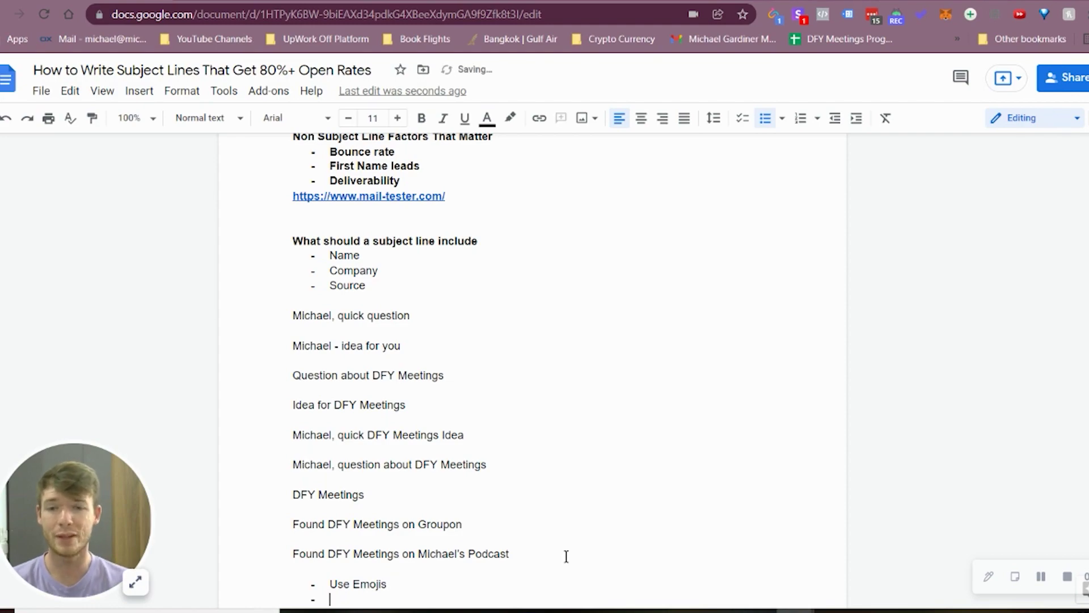
text(Keep the sub)
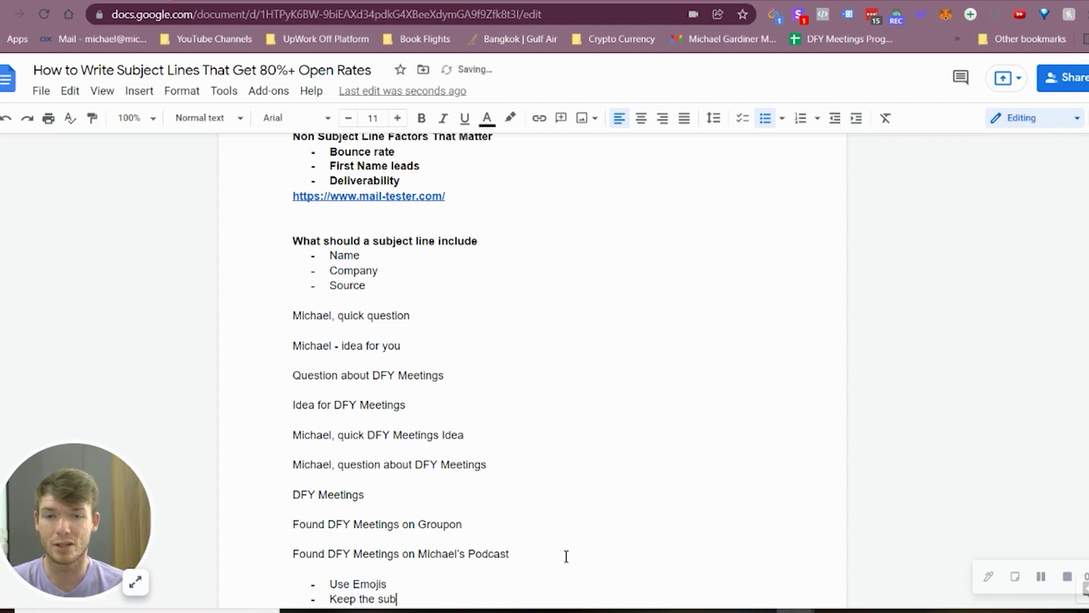
text(ject l)
key(BackSpace)
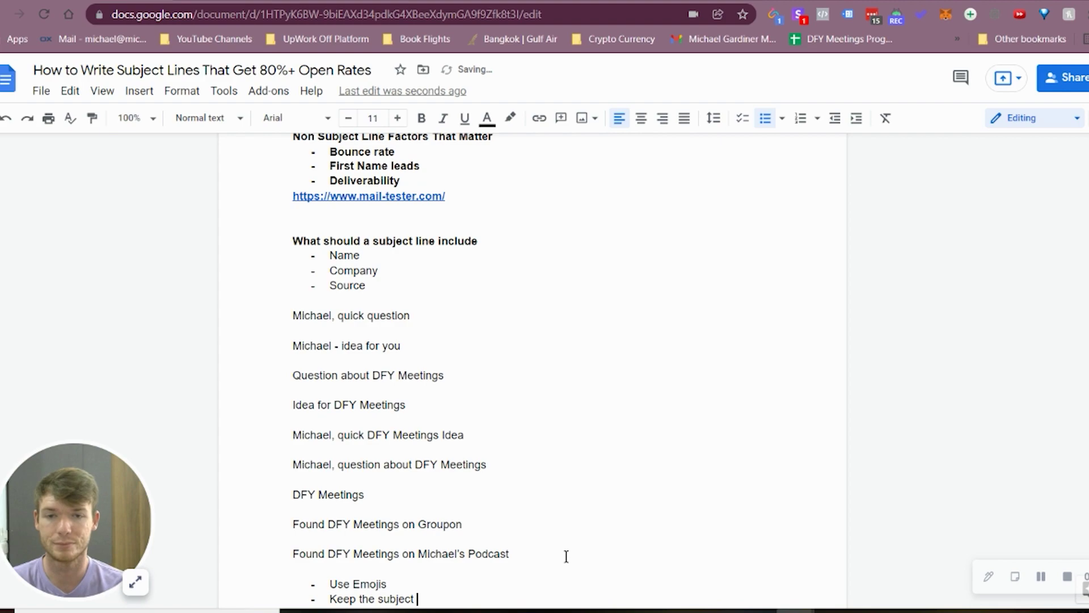
text(the same in the follow)
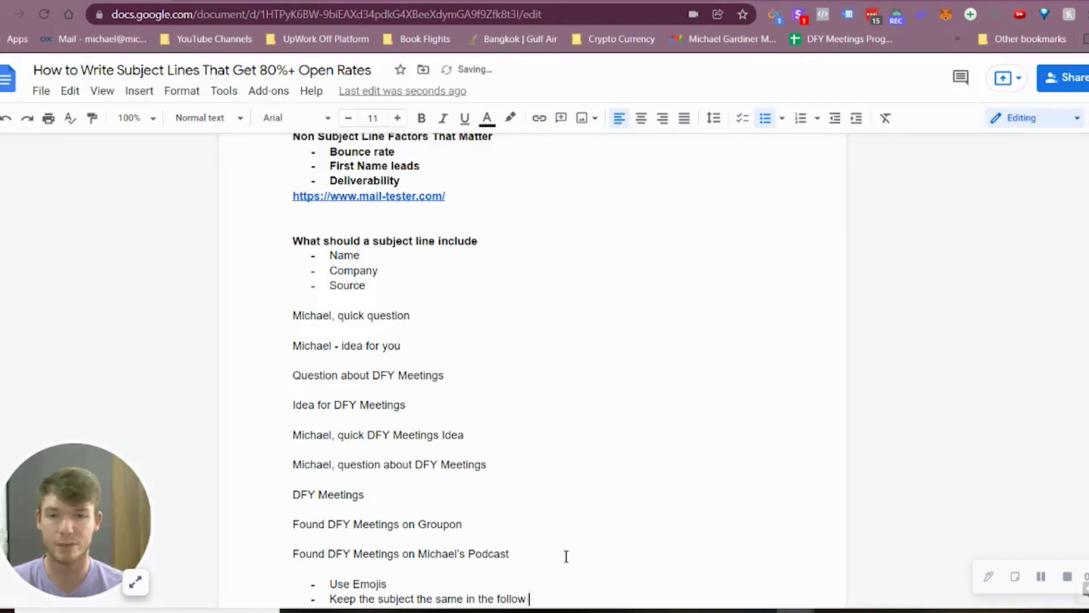
text( ups)
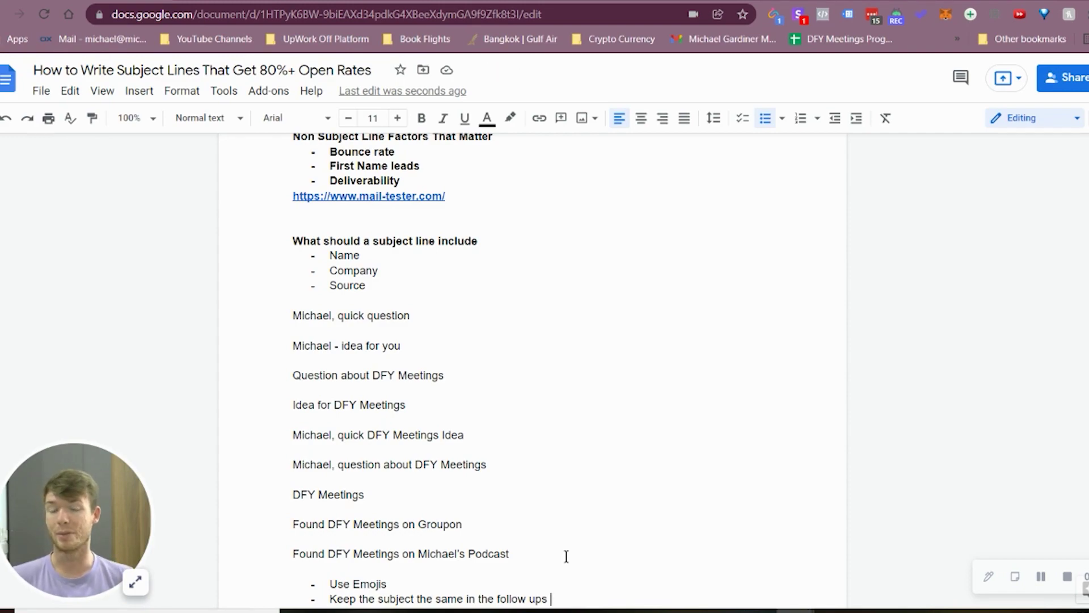
key(Return)
key(Return)
key(Return)
key(Return)
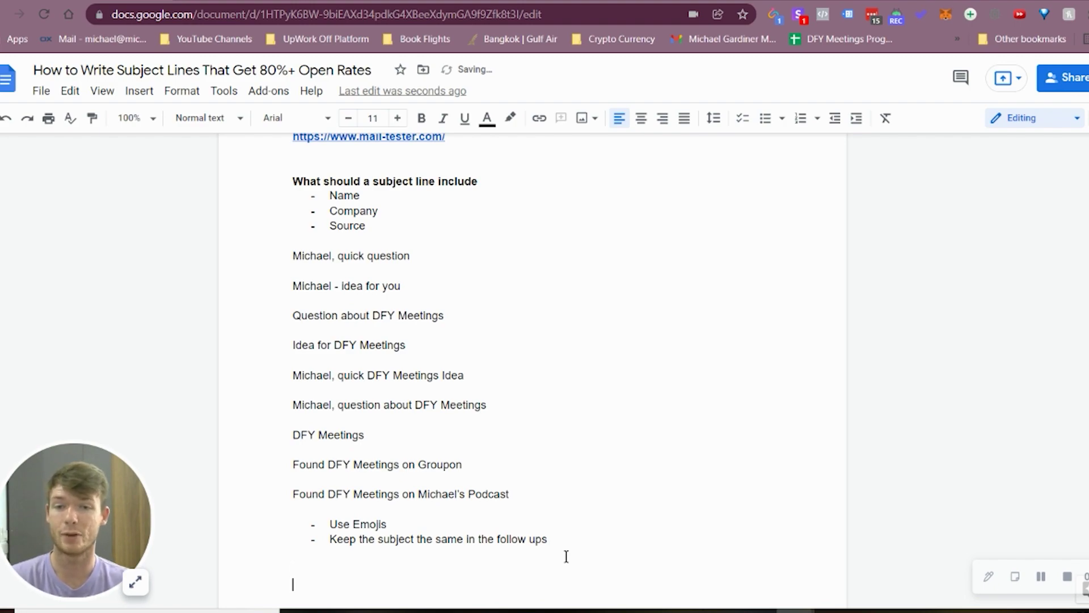
Step: Add the 'Different industries = different open rates' note with Online (70/80/90%) and Local (50/60/70%) benchmarks
text(Different i)
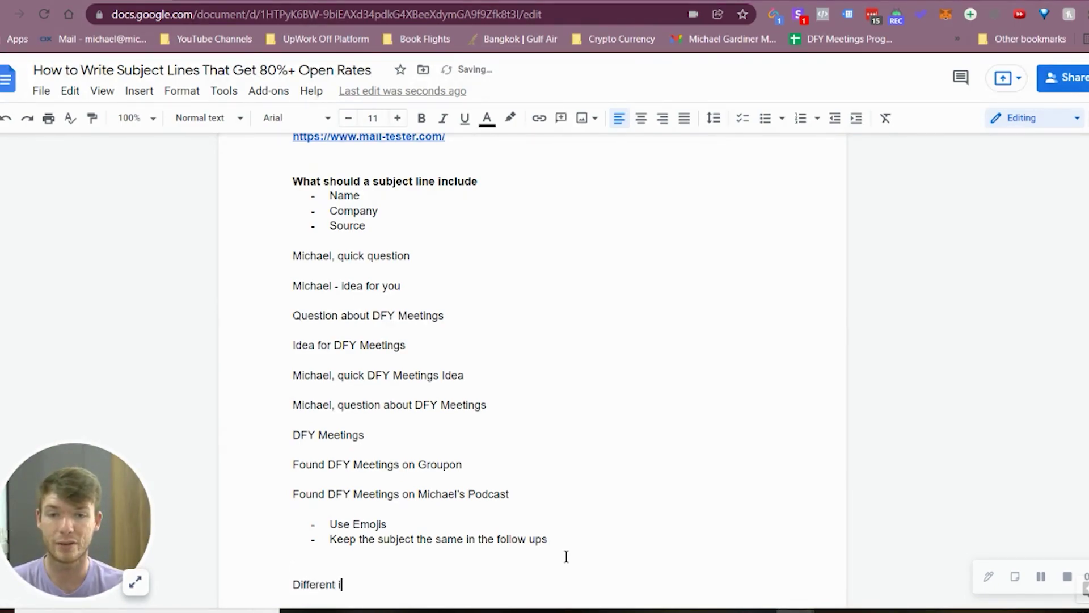
text(ndustires = diff)
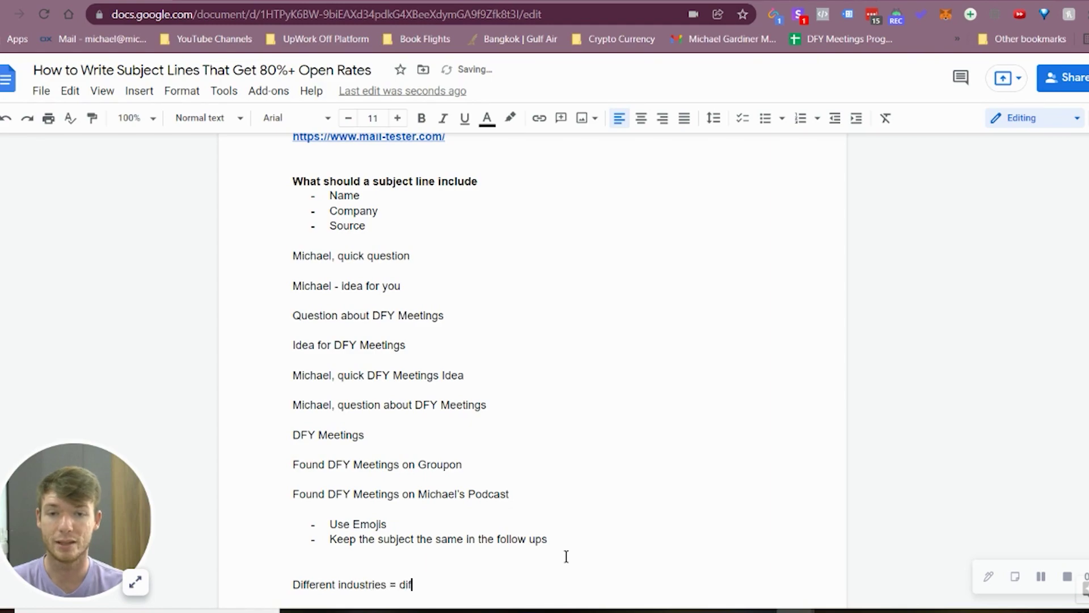
text(erent open rates)
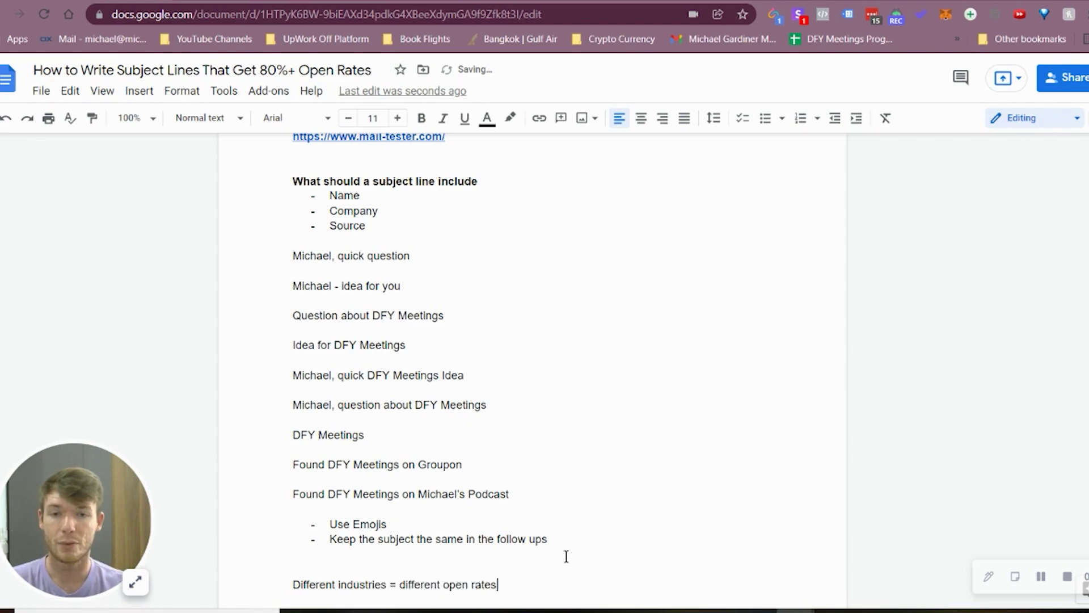
key(Return)
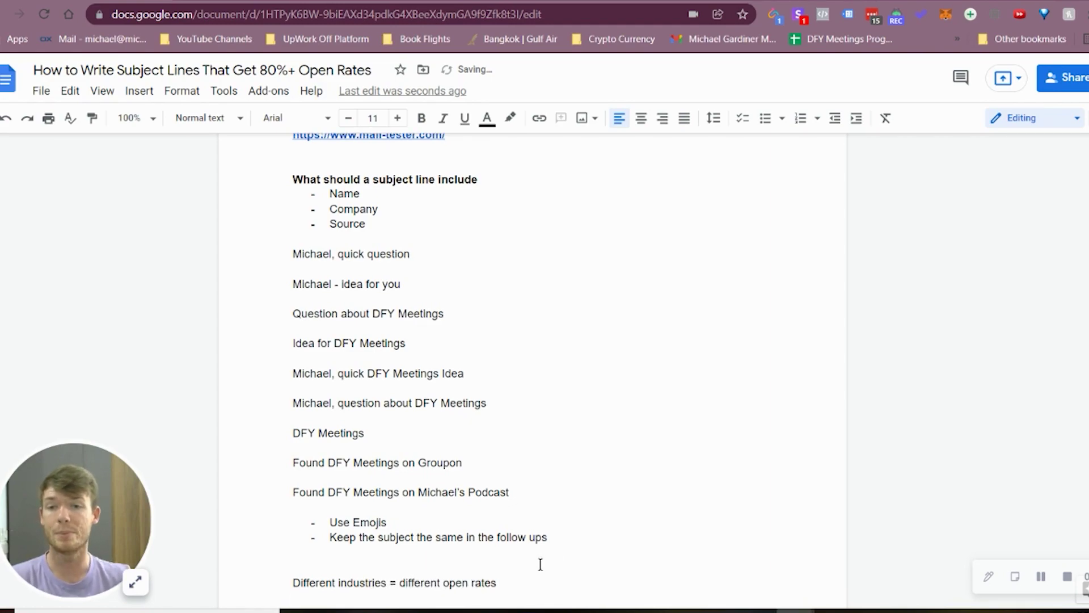
scroll(566, 556, down, 1)
text(Online)
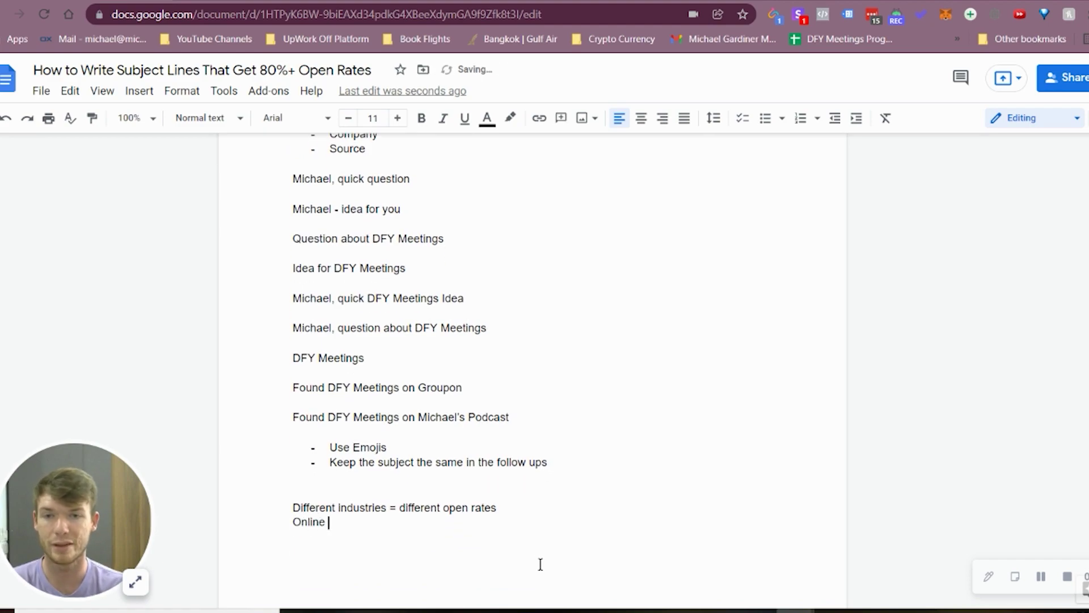
text( -)
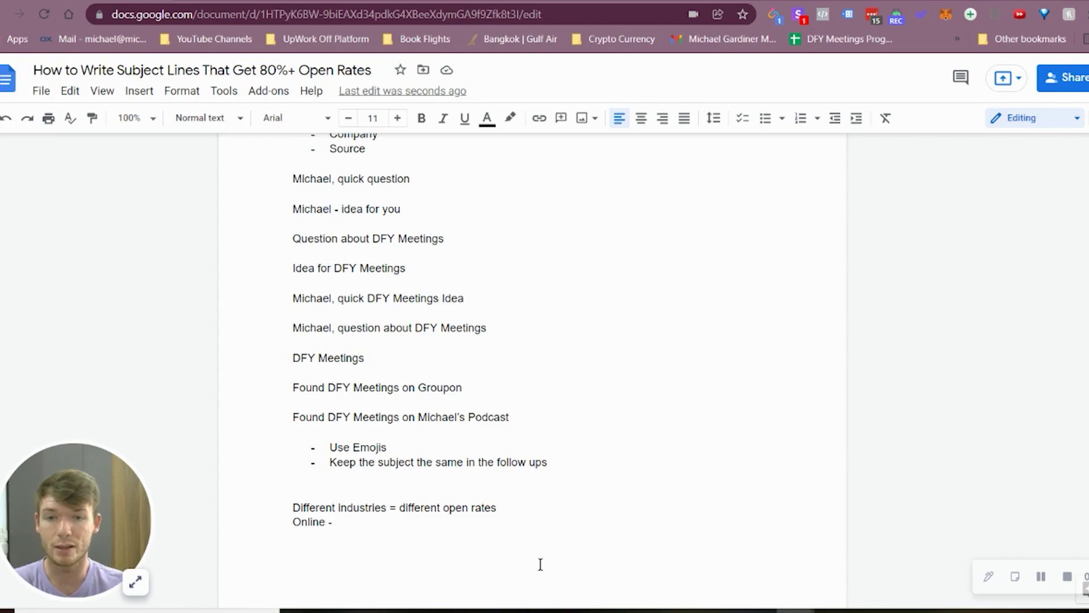
text(70%)
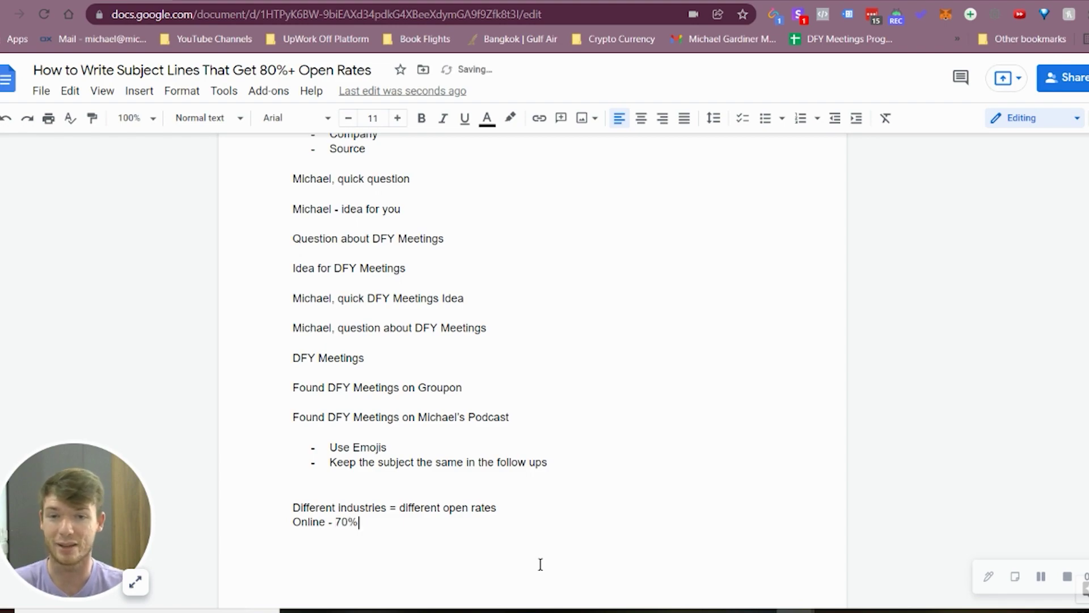
text(, good )
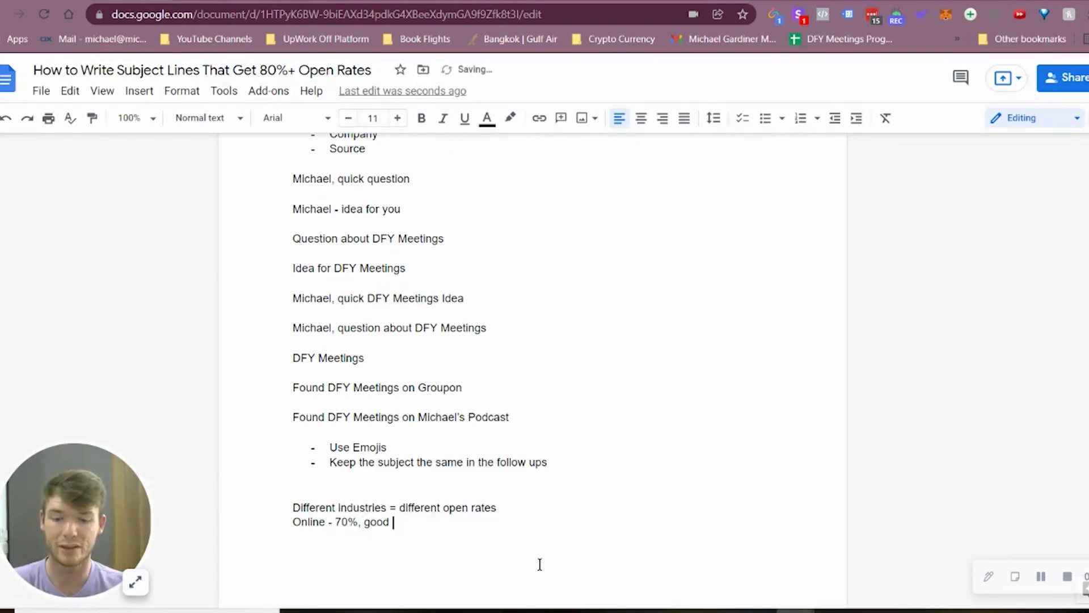
text(80%)
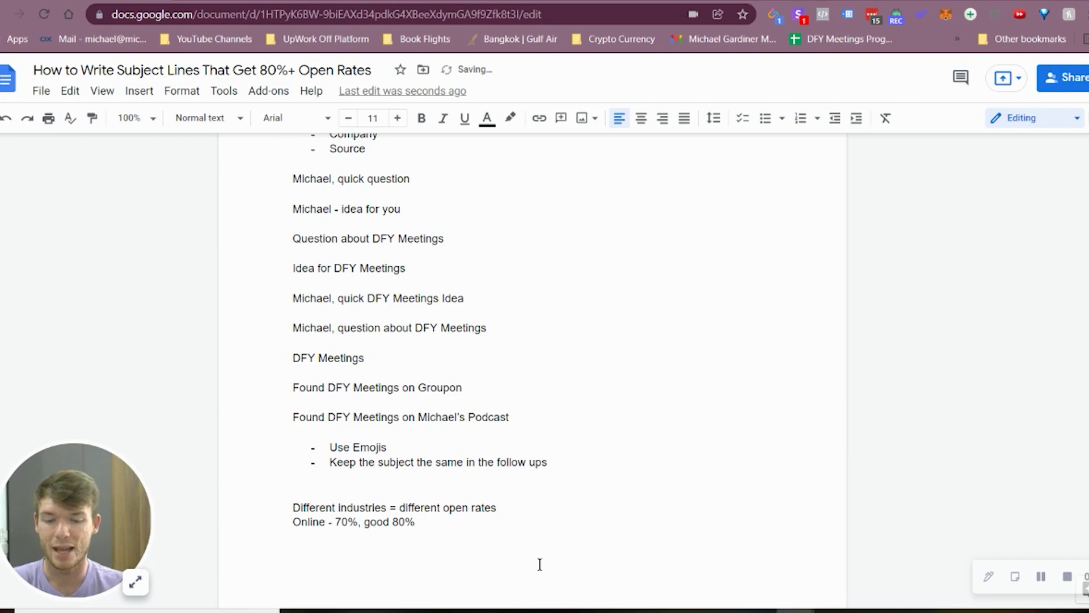
text(, grea)
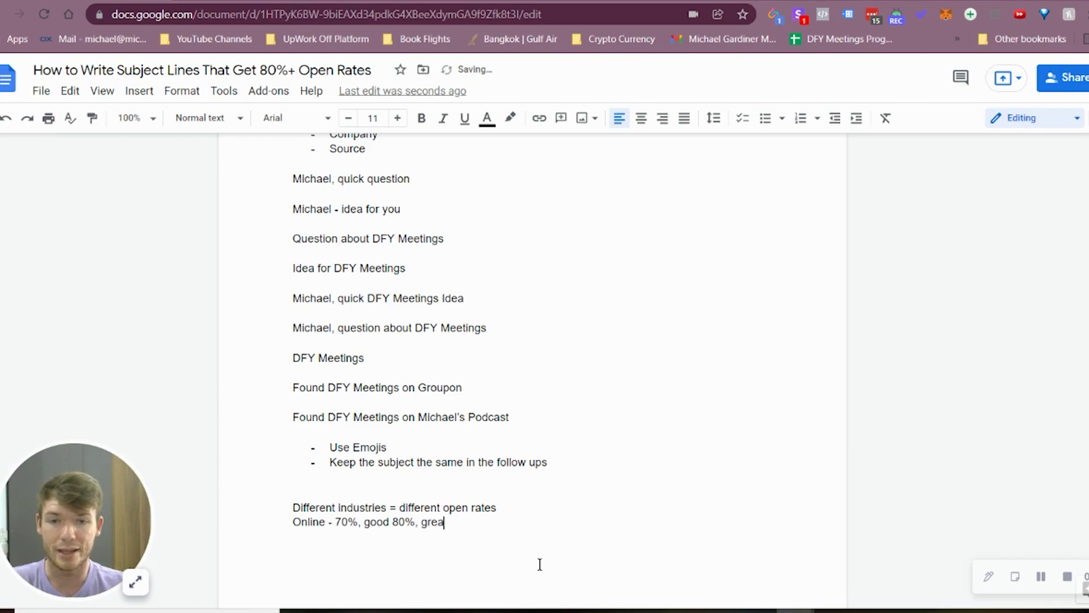
text(t 90%)
key(Return)
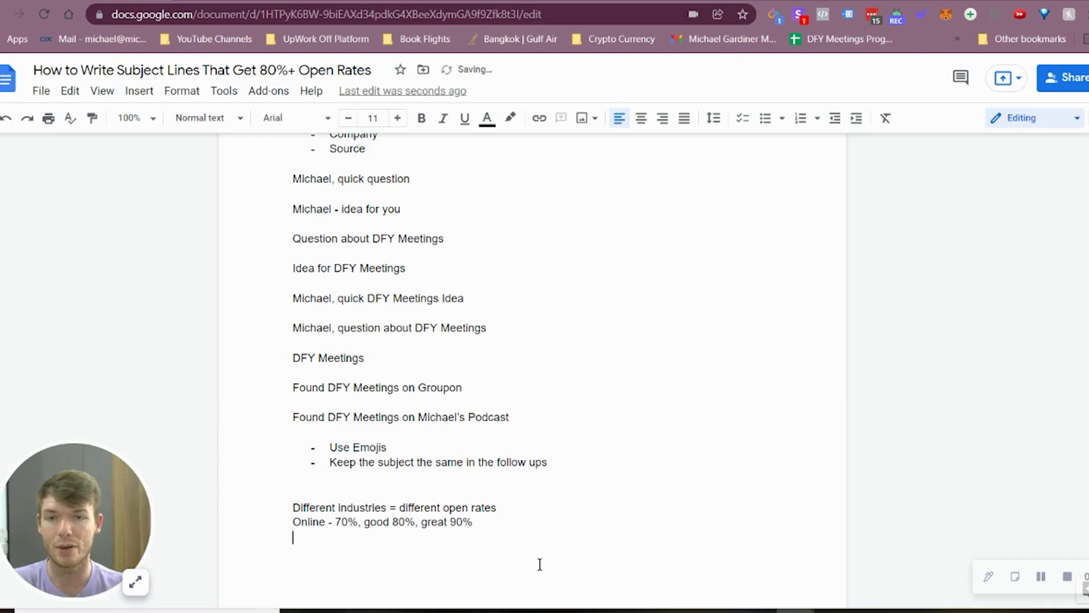
text(Local - )
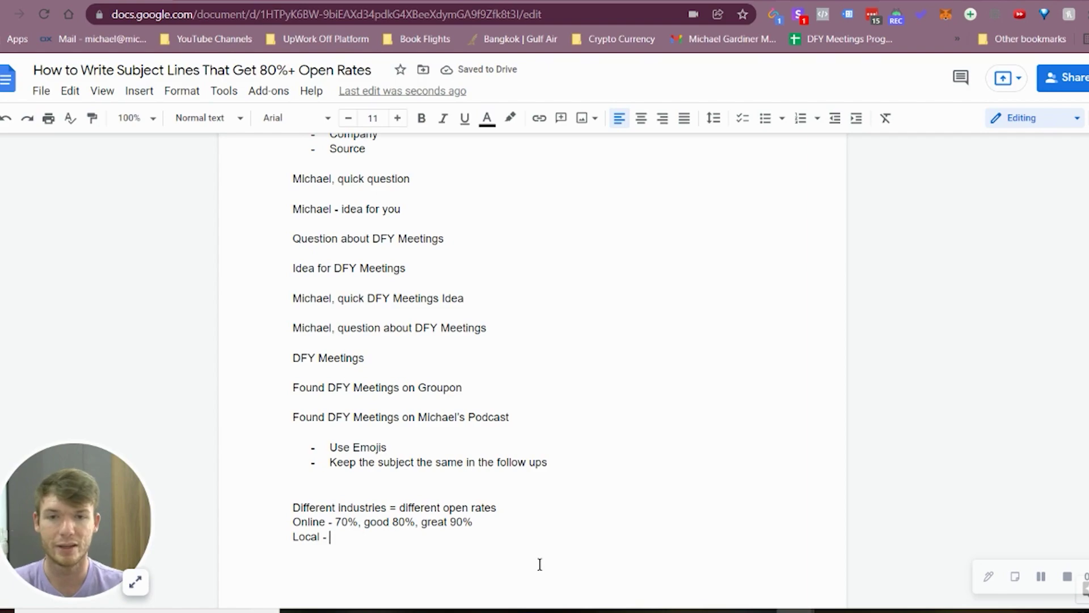
text(50% )
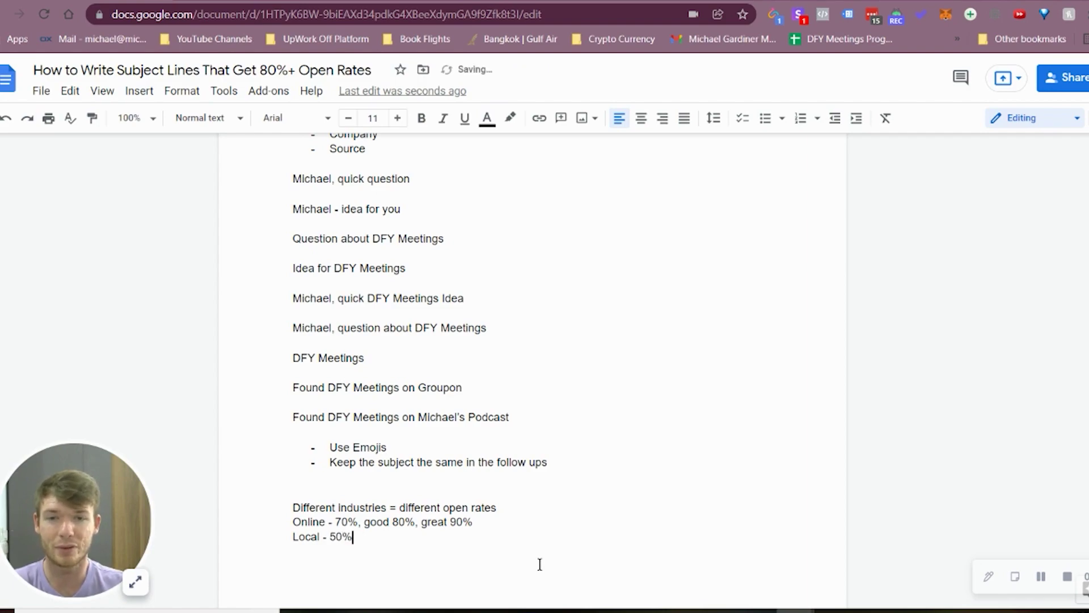
text(ok, 6)
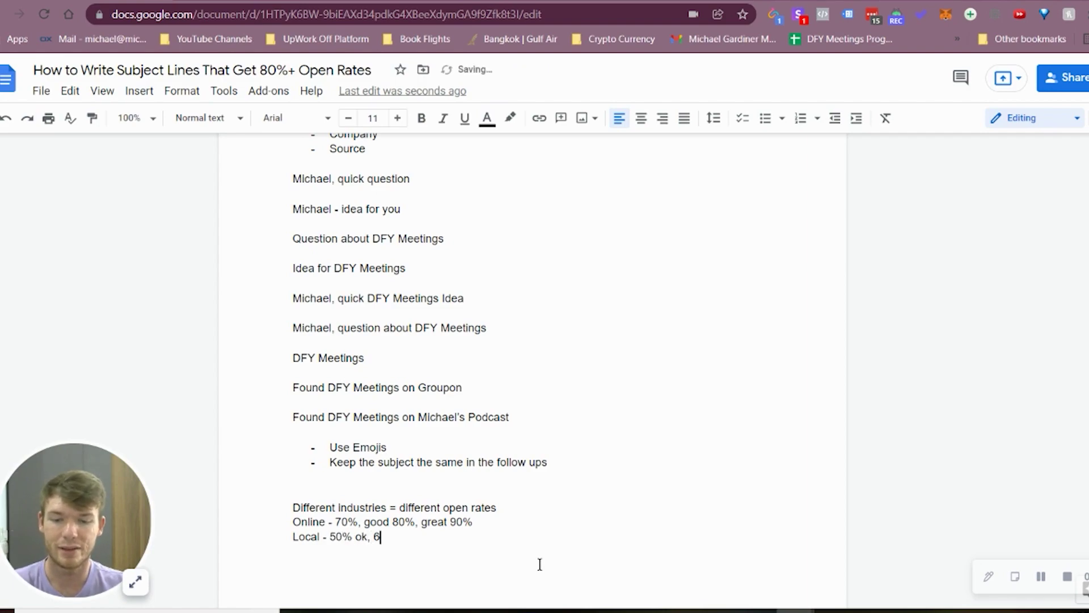
text(0% good, )
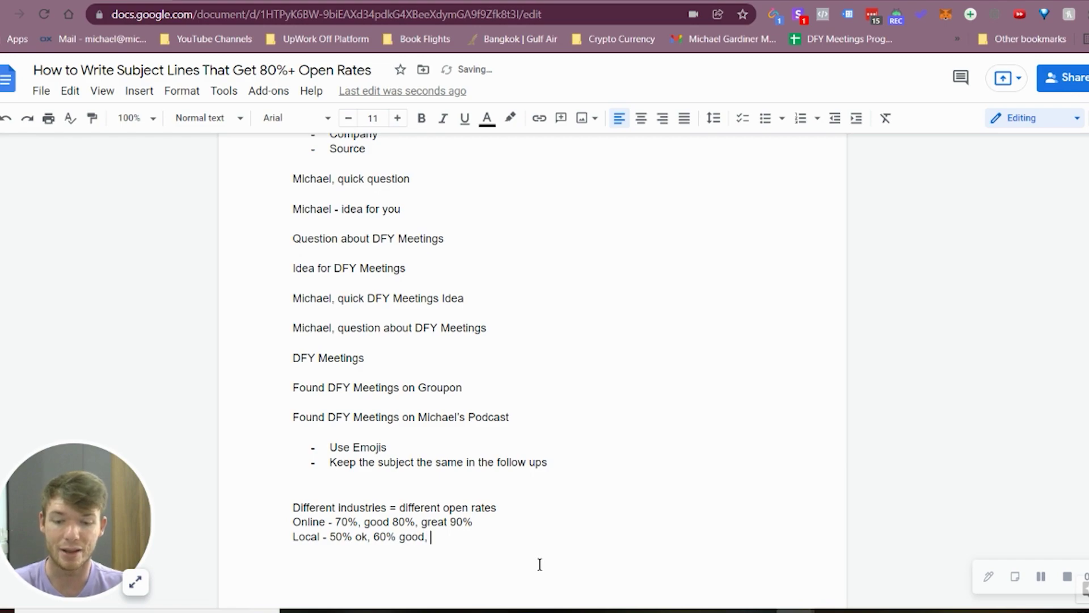
text(70 is g)
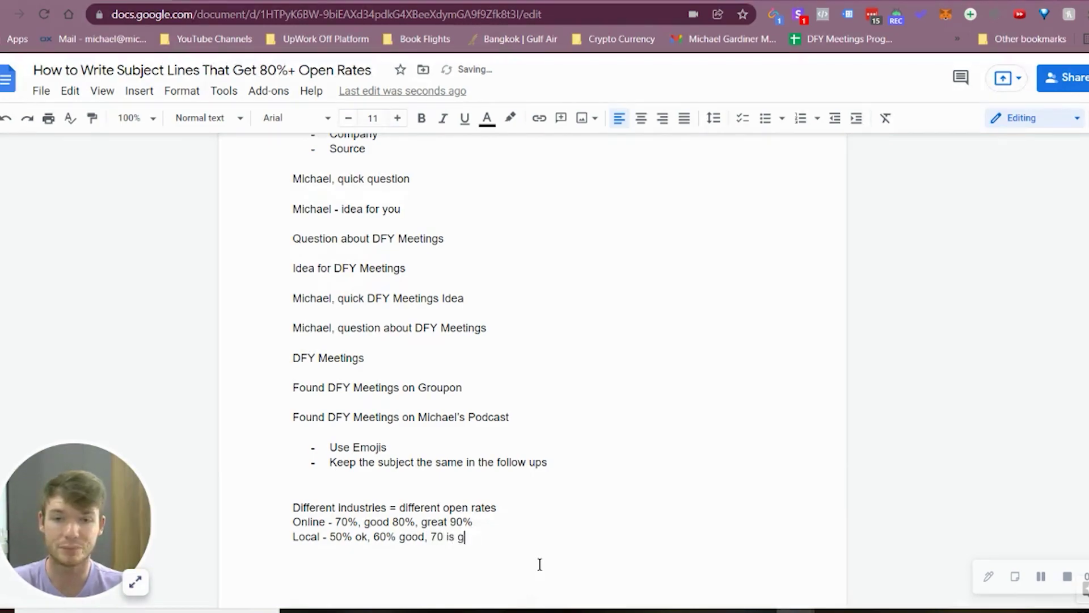
text(reat)
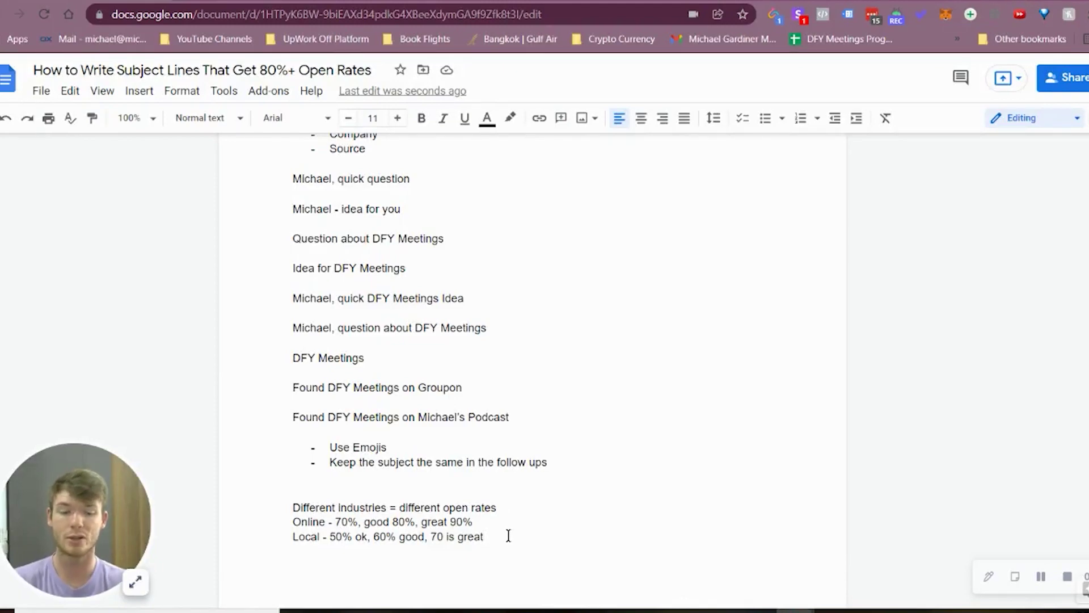
Step: Type 'Don't trick the lead/prospect' on a new line below the Local benchmarks
key(Return)
text(Don't tri)
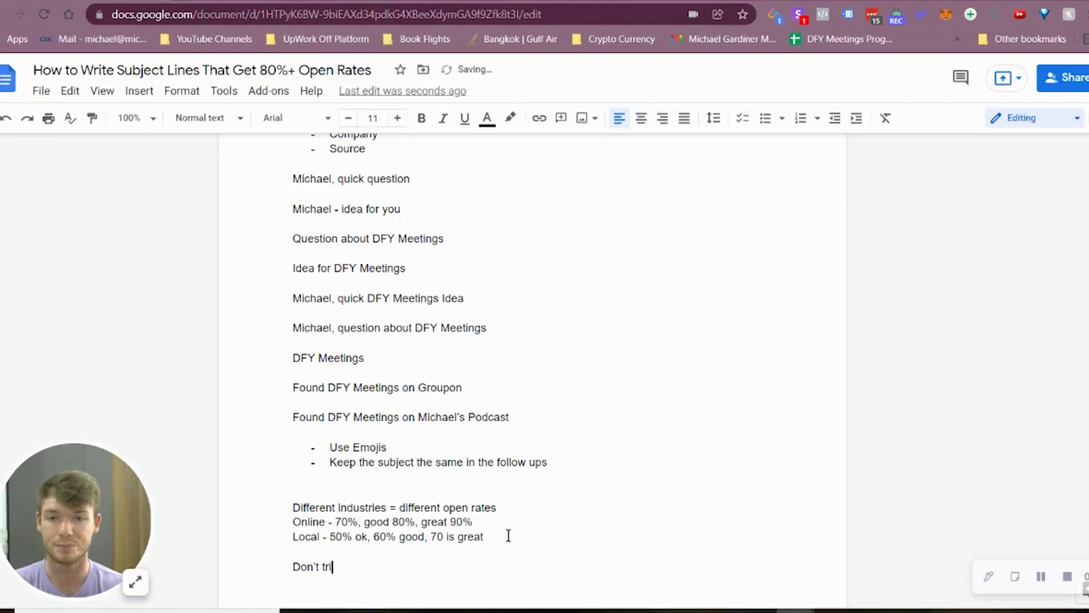
text(ck the lead/)
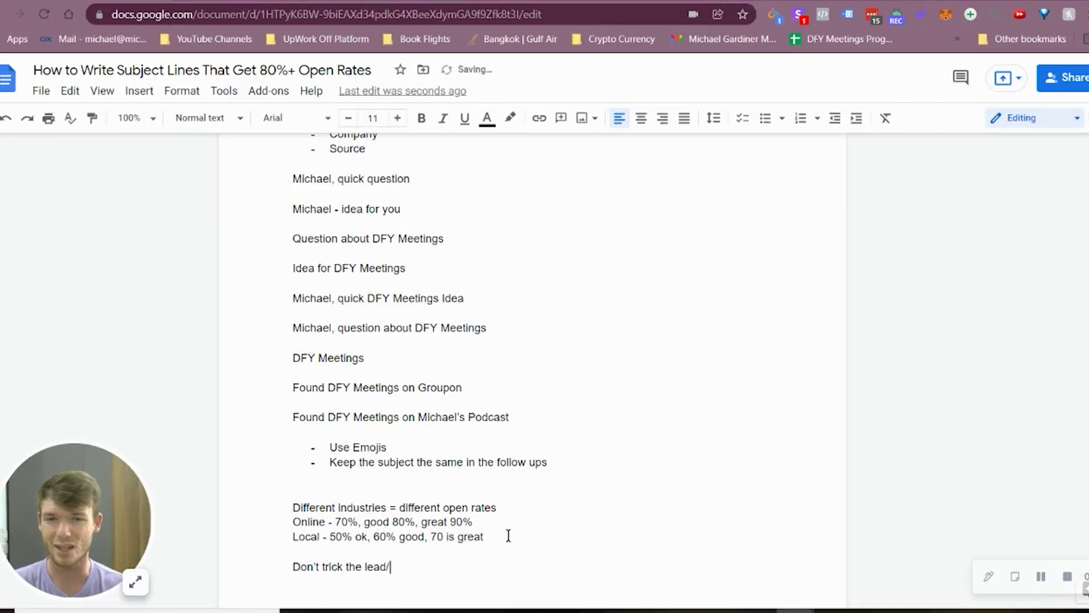
text(prospect)
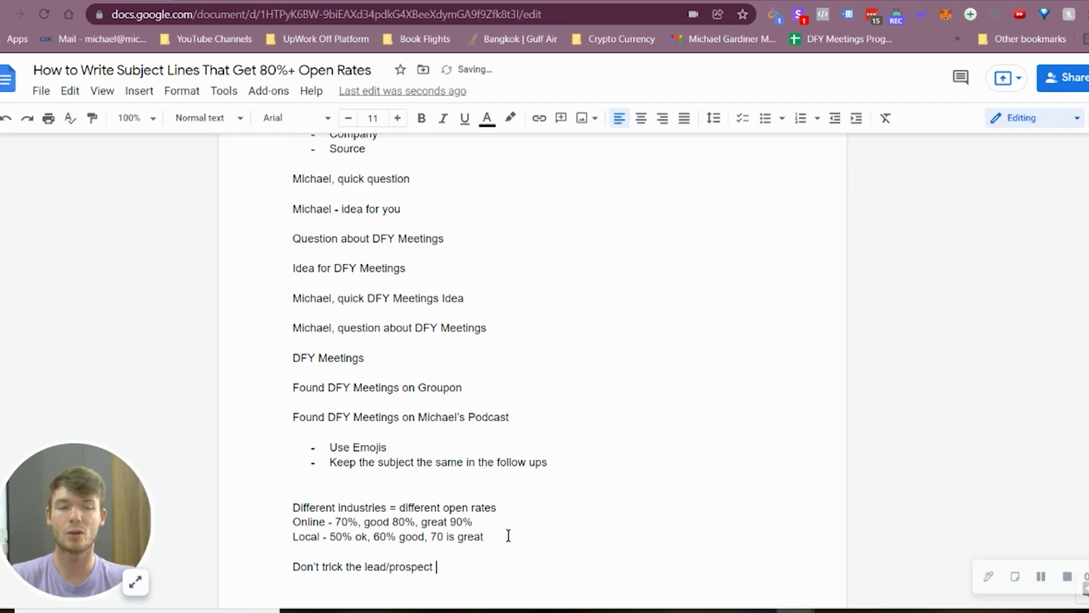